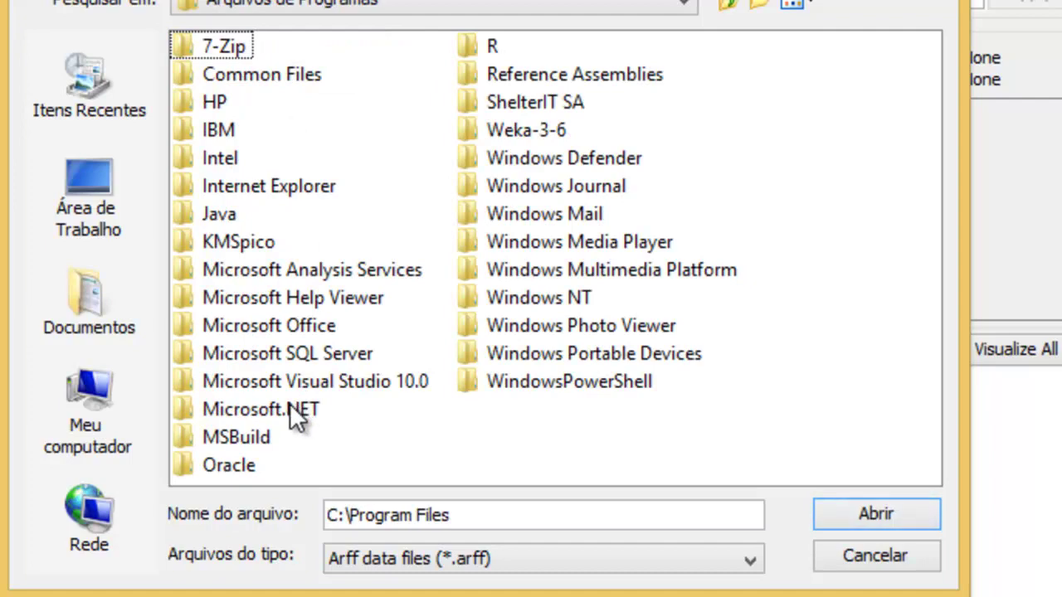
Load the weather.nominal.arff dataset from the data folder of Weka-3-6 in the program files.
double_click(545, 126)
double_click(223, 74)
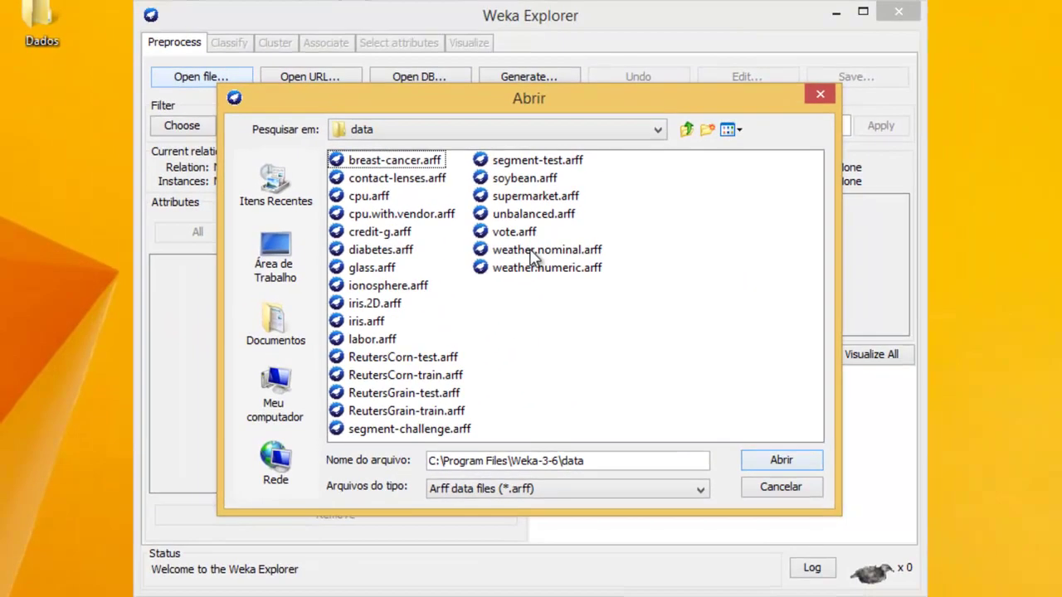
double_click(493, 193)
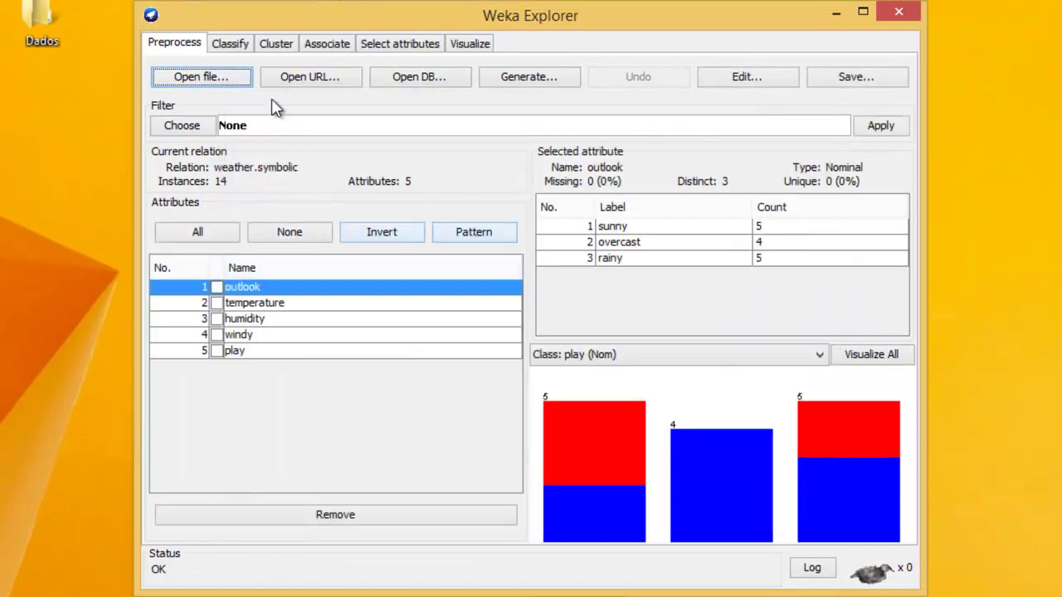
Go to classification and examine the available classifiers, including those in the bayes and rules groups.
click(234, 43)
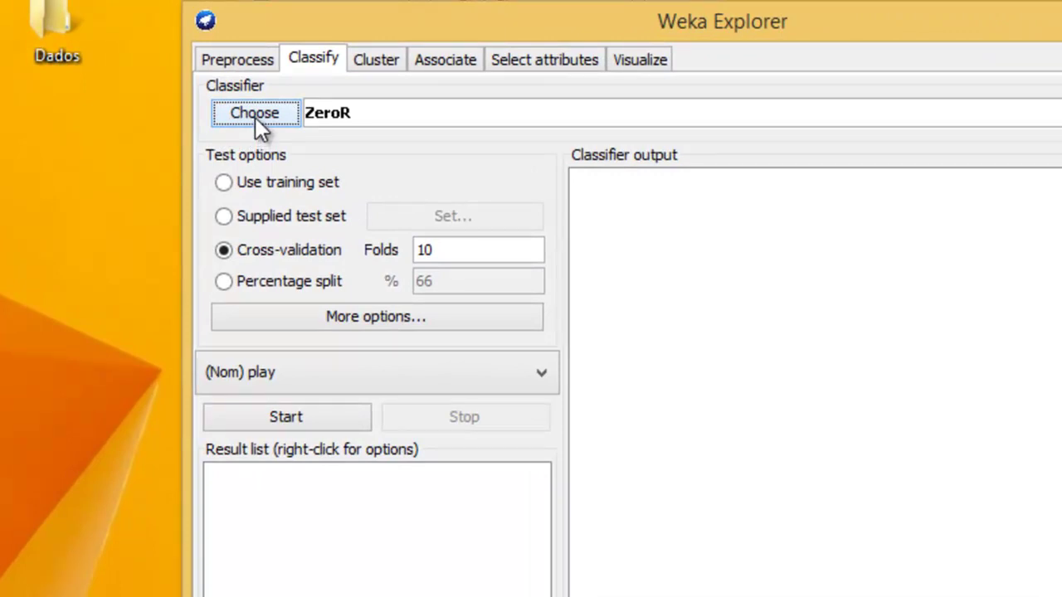
click(255, 117)
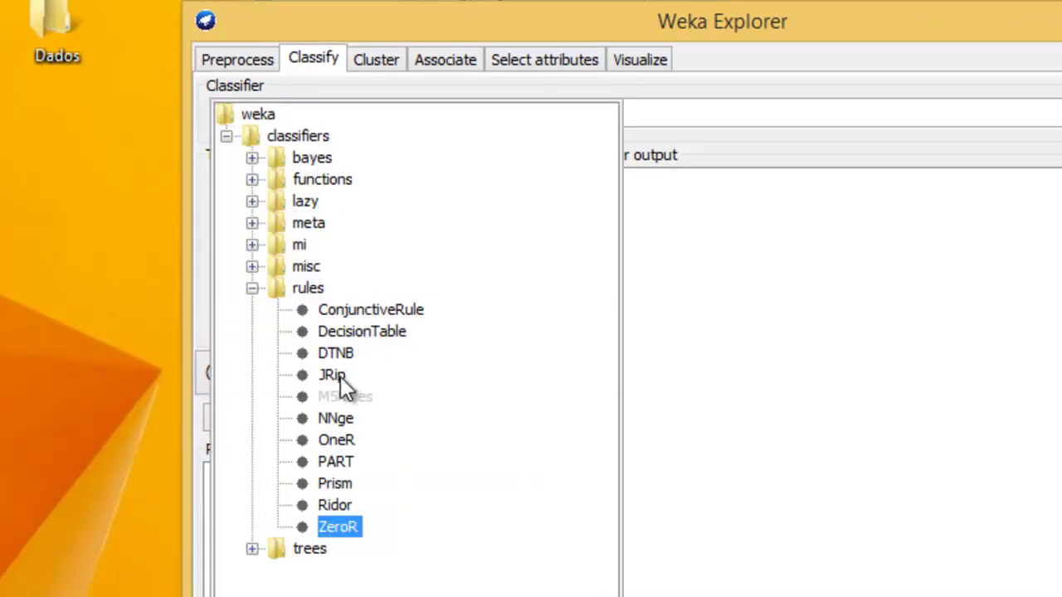
click(253, 159)
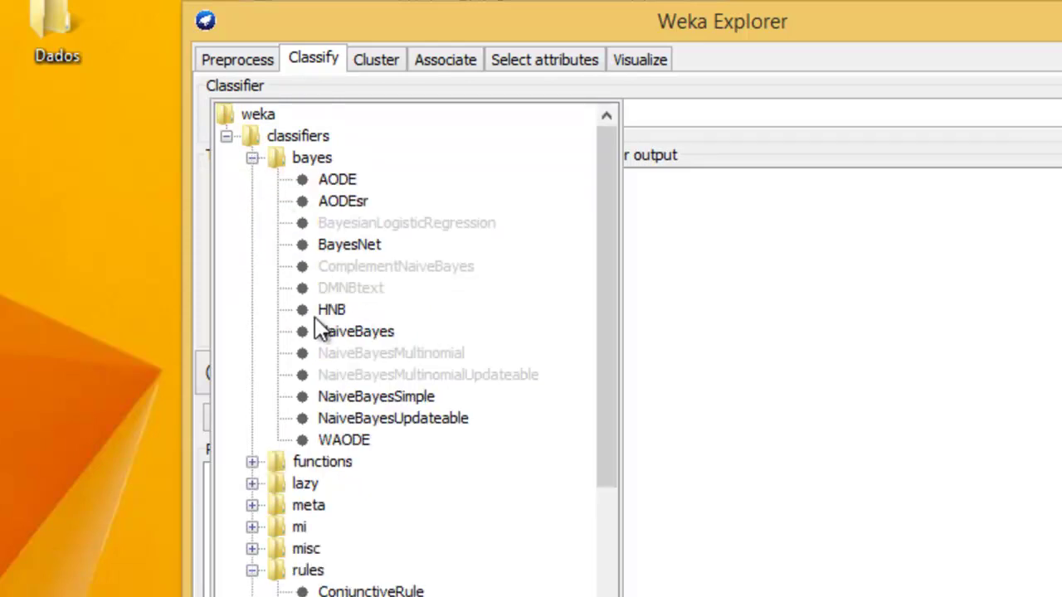
drag(599, 236, 611, 377)
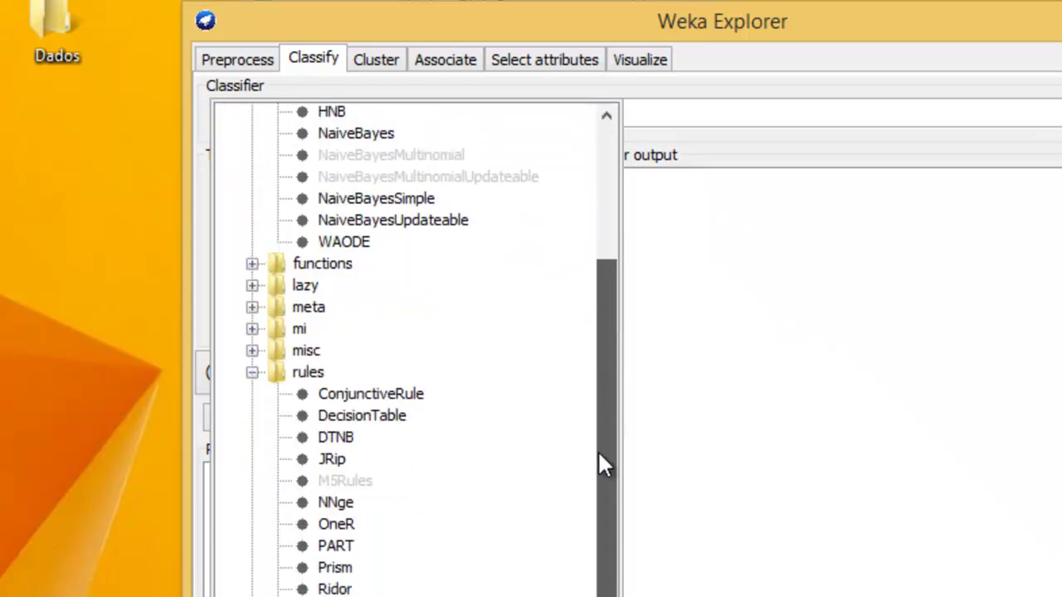
drag(599, 464, 609, 228)
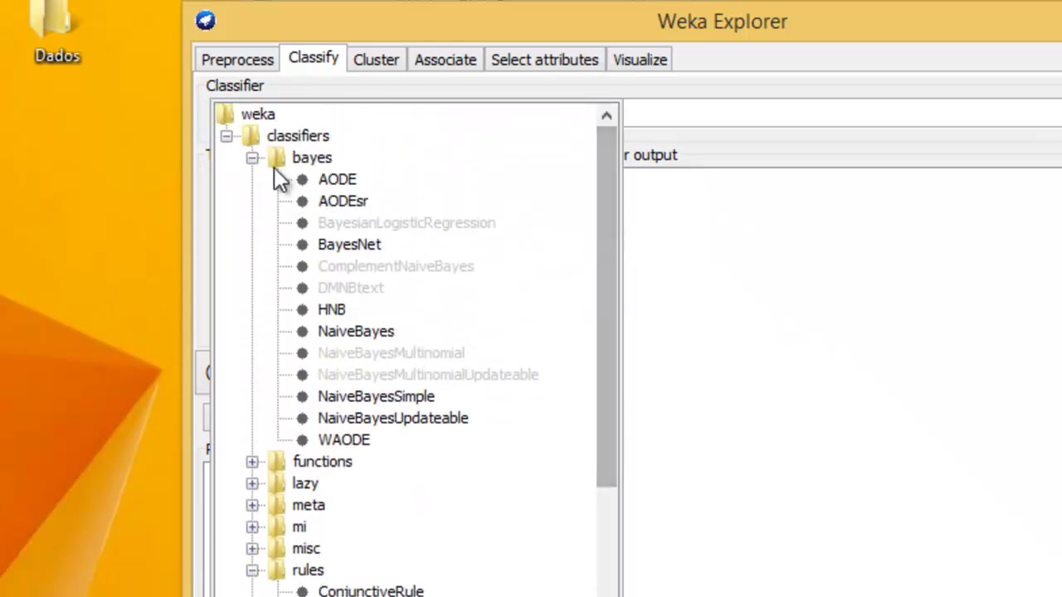
click(253, 158)
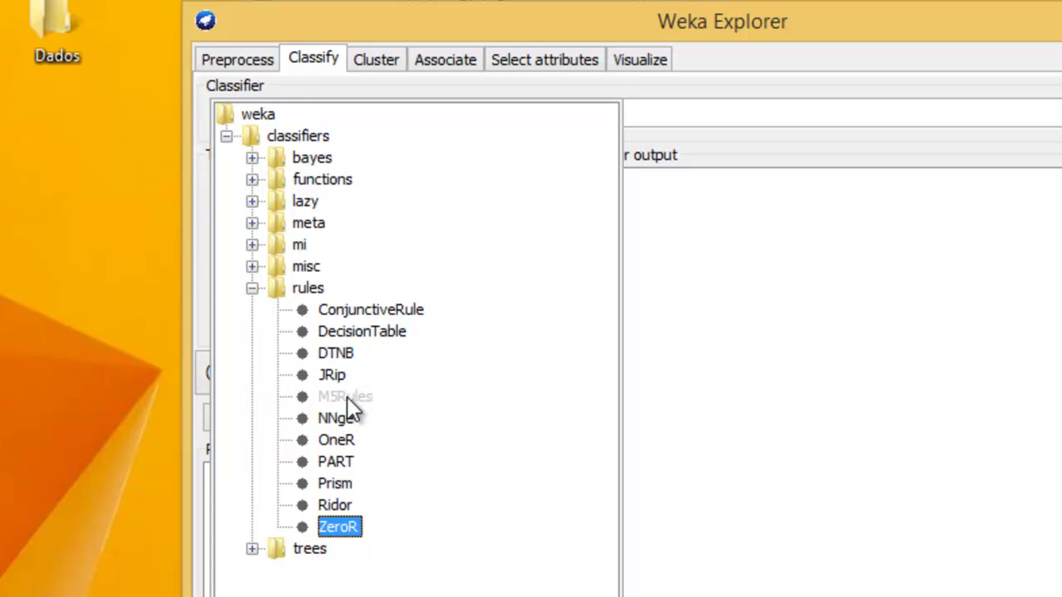
Select the M5Rules classifier from the rules group and review its description and capabilities.
mouse_move(349, 406)
click(353, 398)
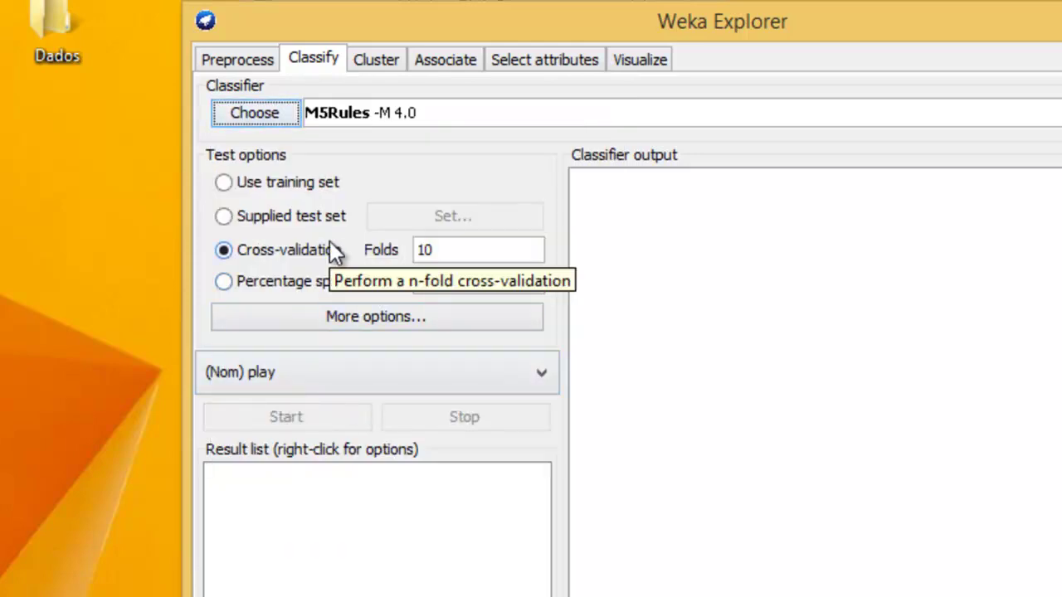
click(411, 113)
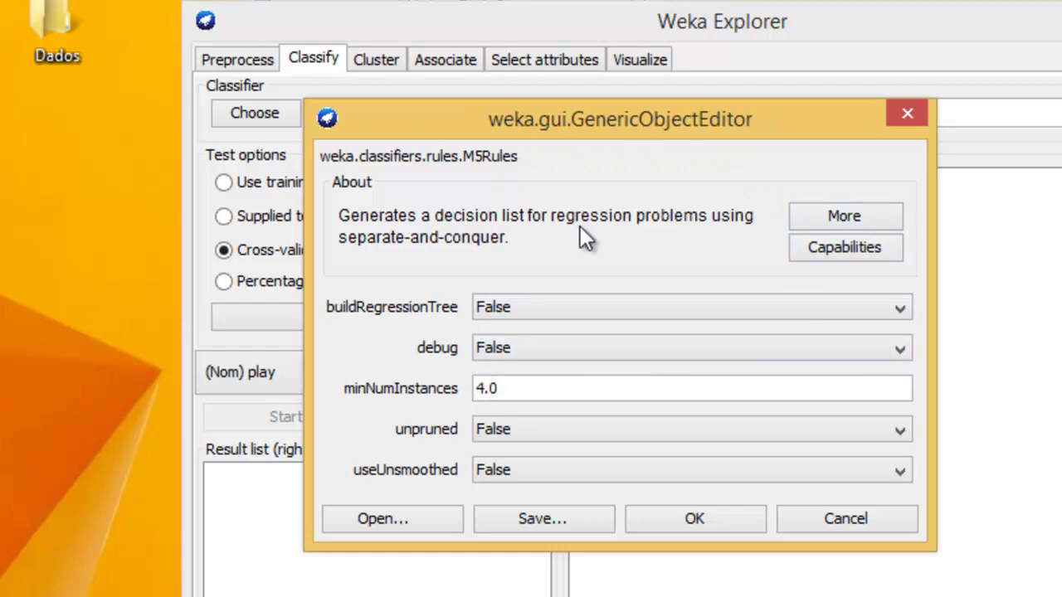
click(822, 251)
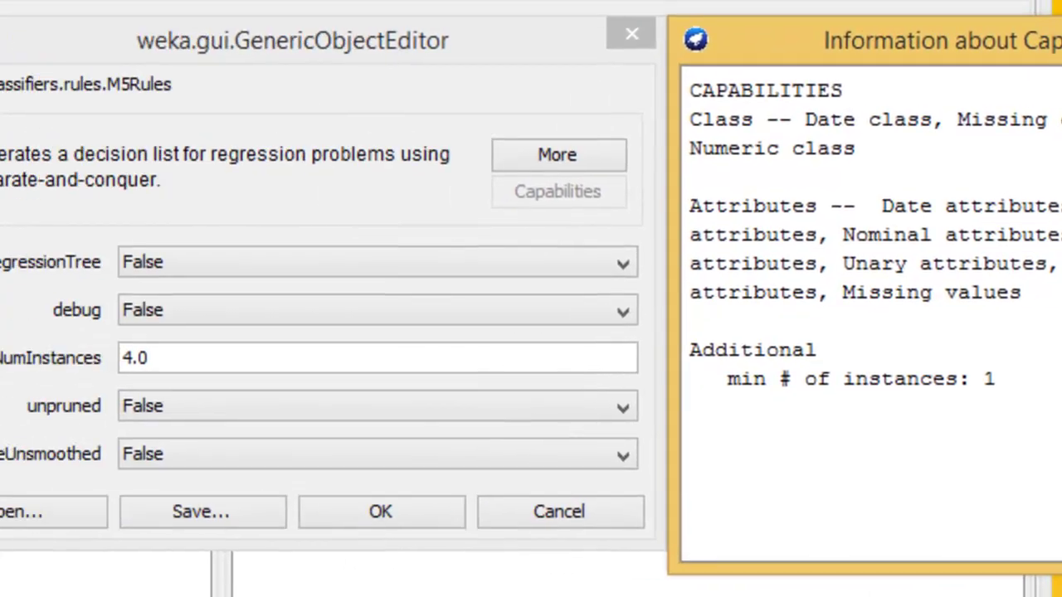
click(600, 51)
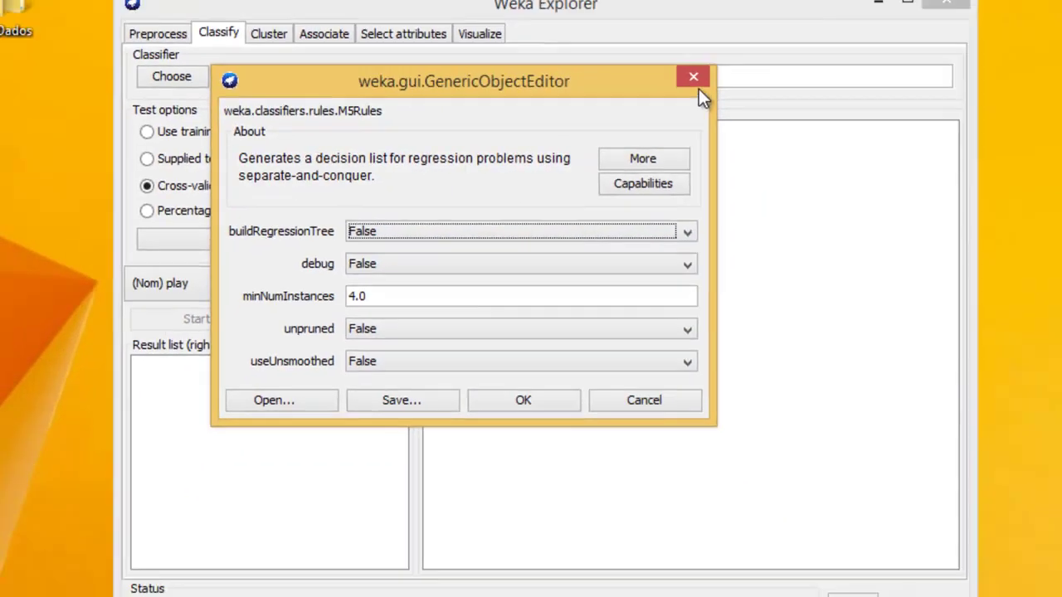
click(697, 85)
Select the NaiveBayes classifier from the bayes group and review its parameters.
click(162, 80)
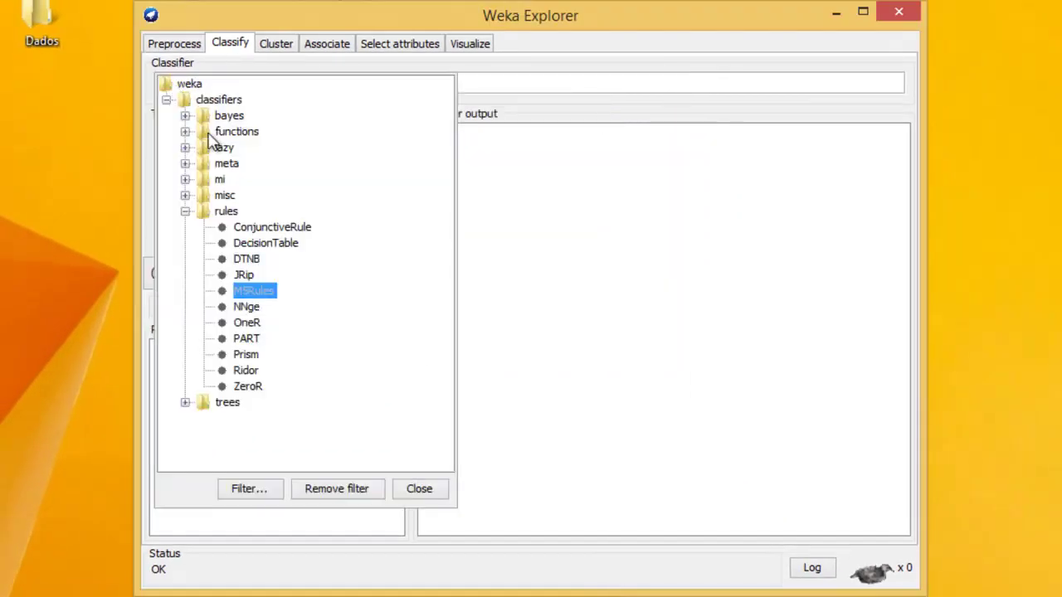
click(185, 116)
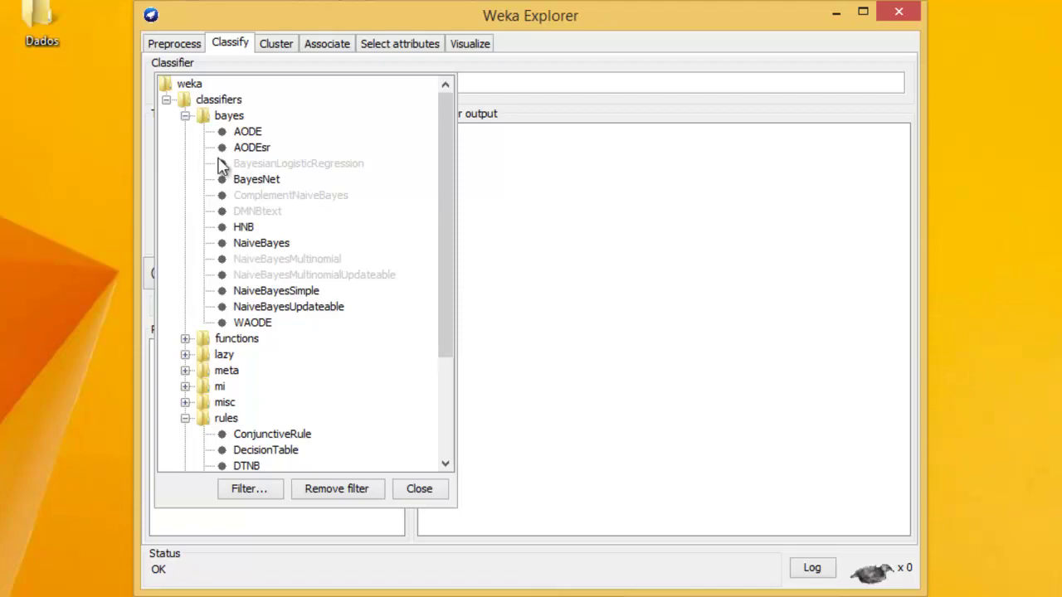
click(264, 244)
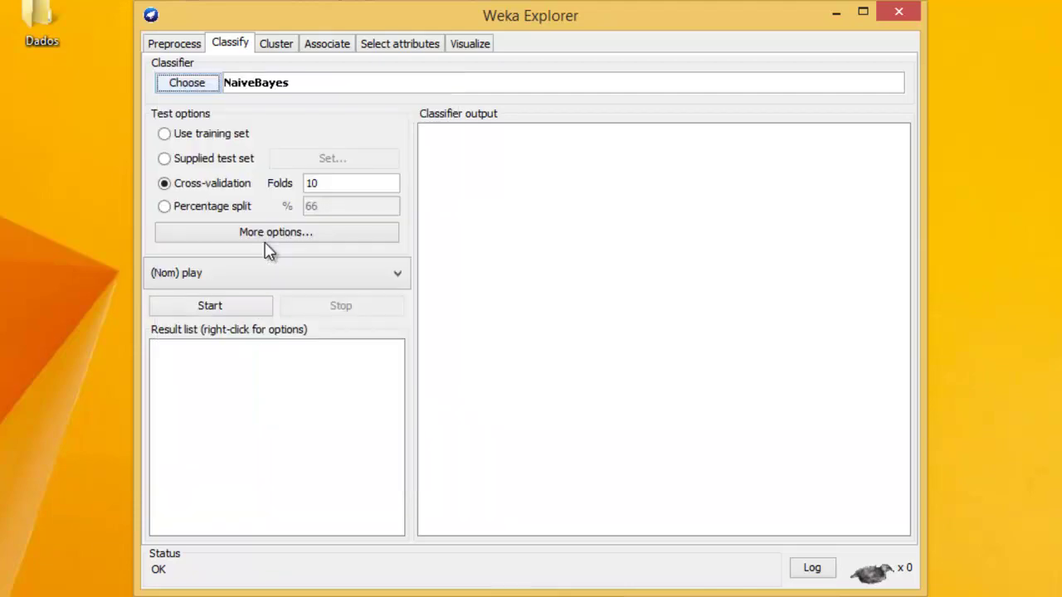
click(396, 86)
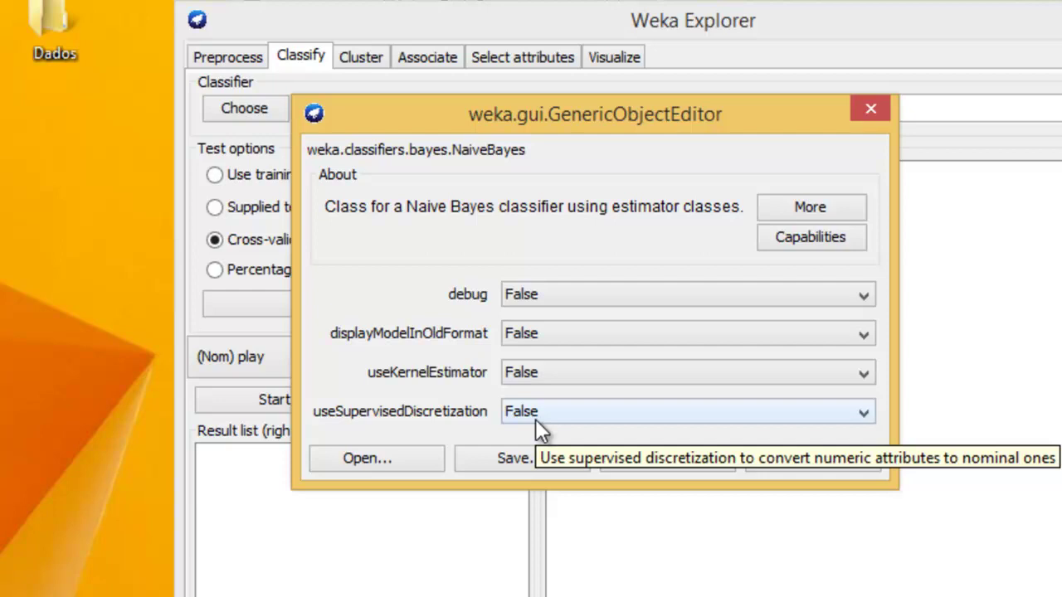
click(870, 108)
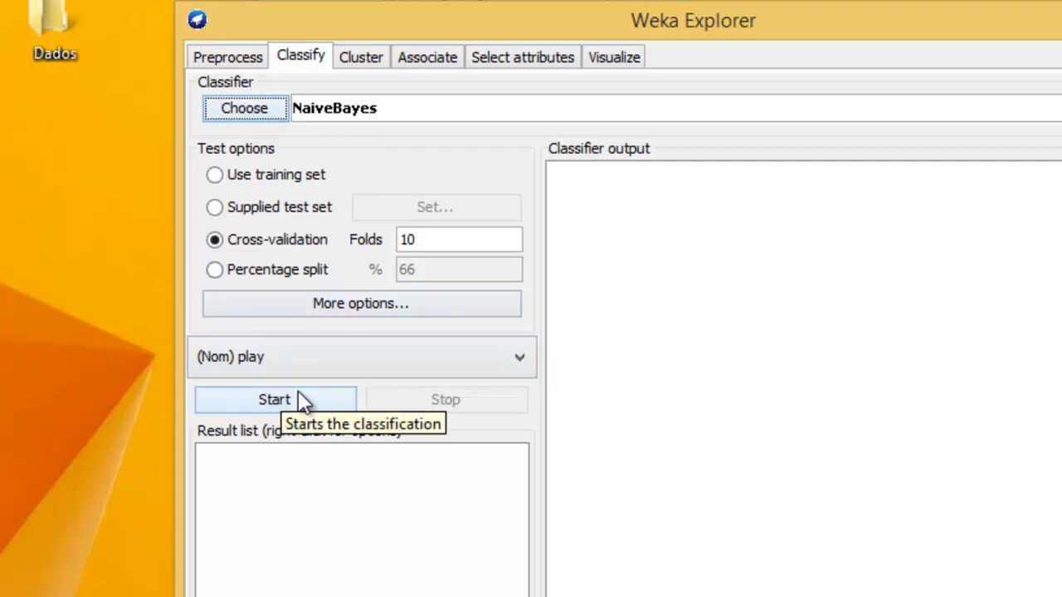
Select BayesianLogisticRegression as the classifier and review the capability filter for classifiers without changing it.
click(282, 108)
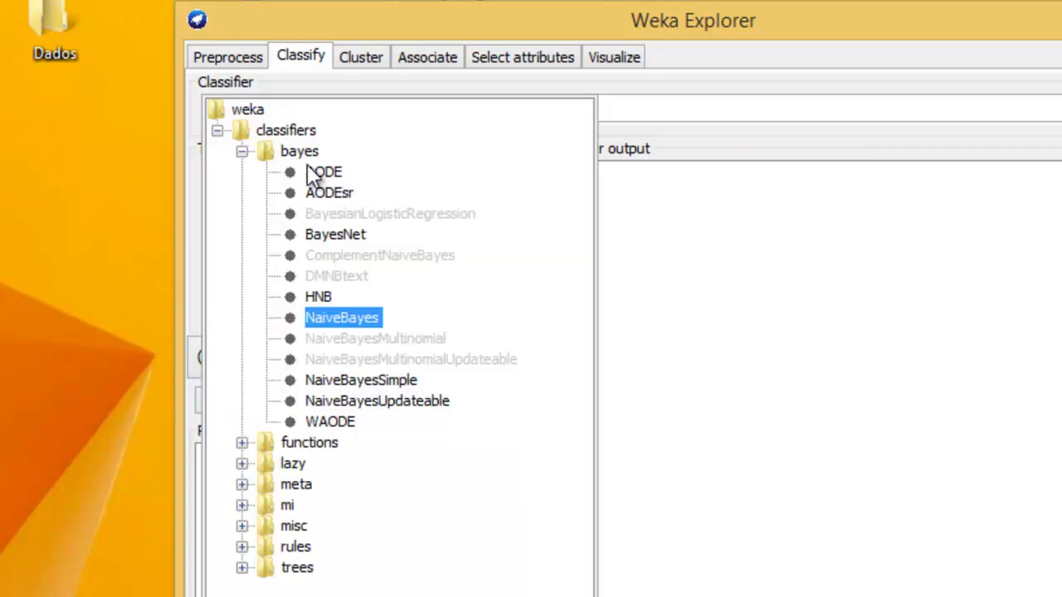
click(378, 215)
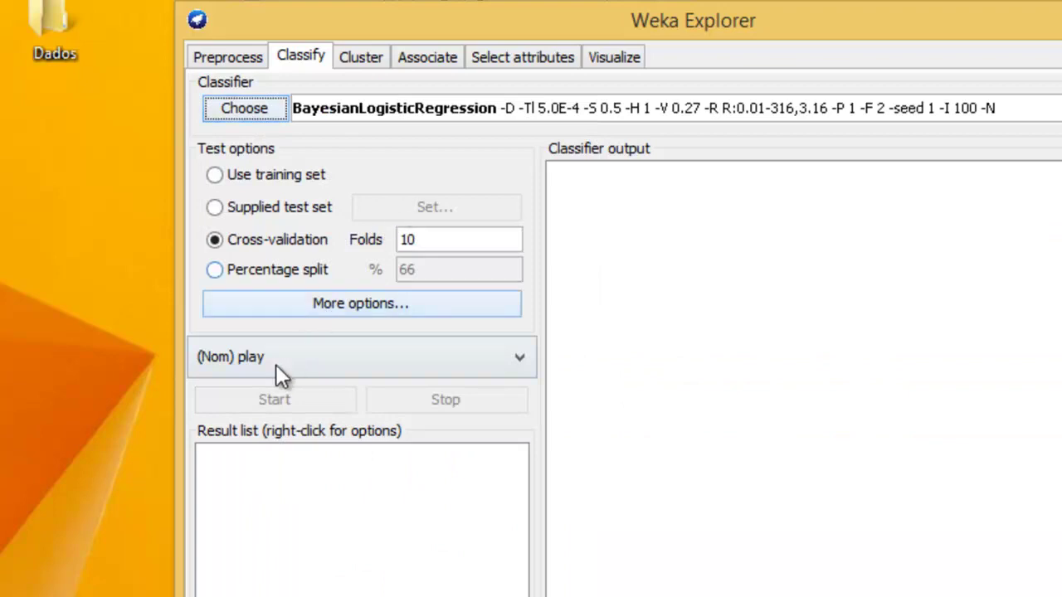
click(263, 107)
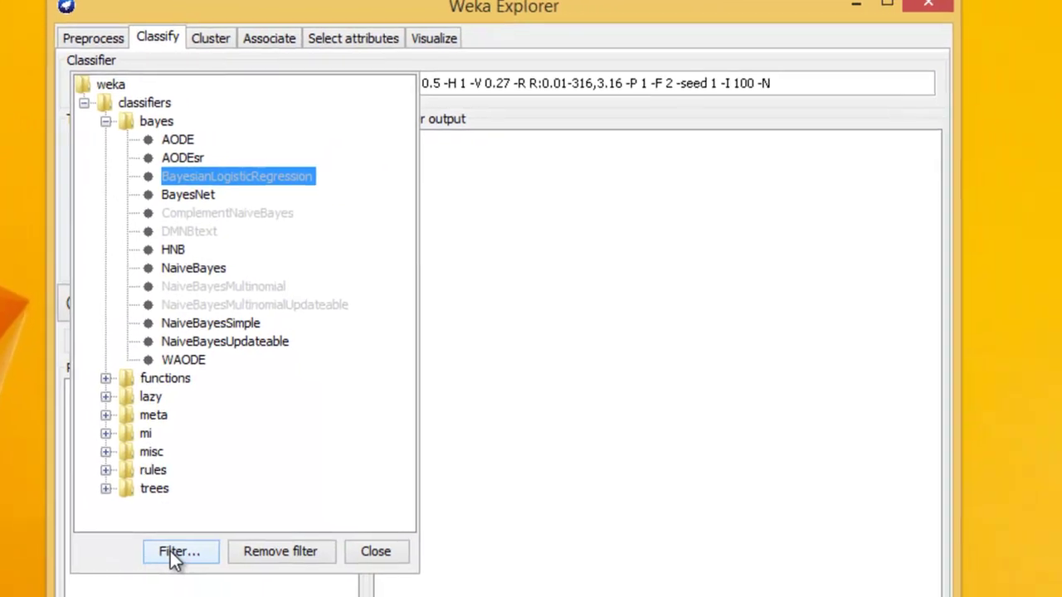
click(170, 551)
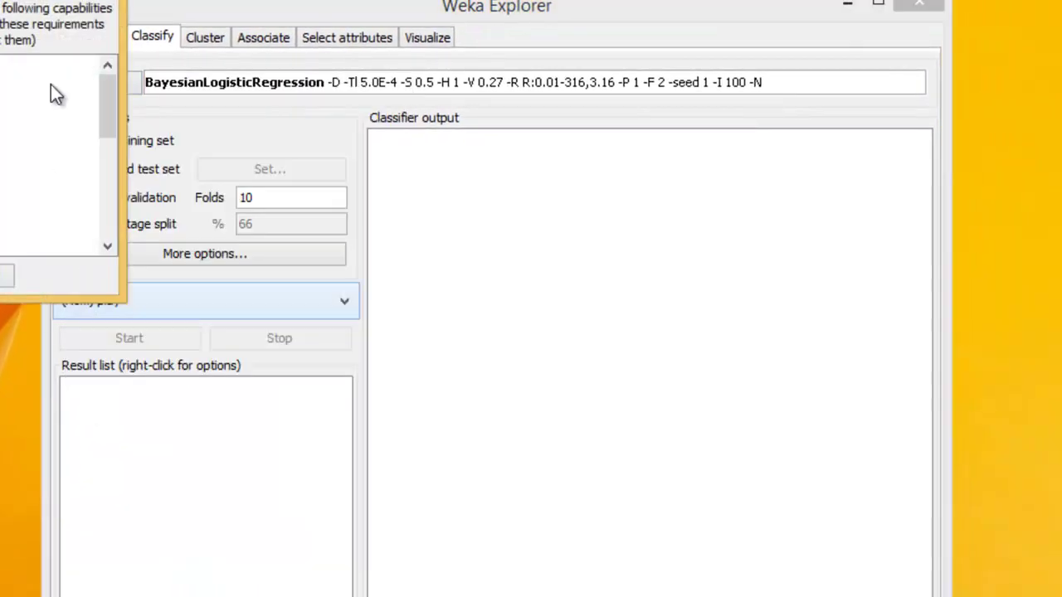
drag(37, 2, 552, 61)
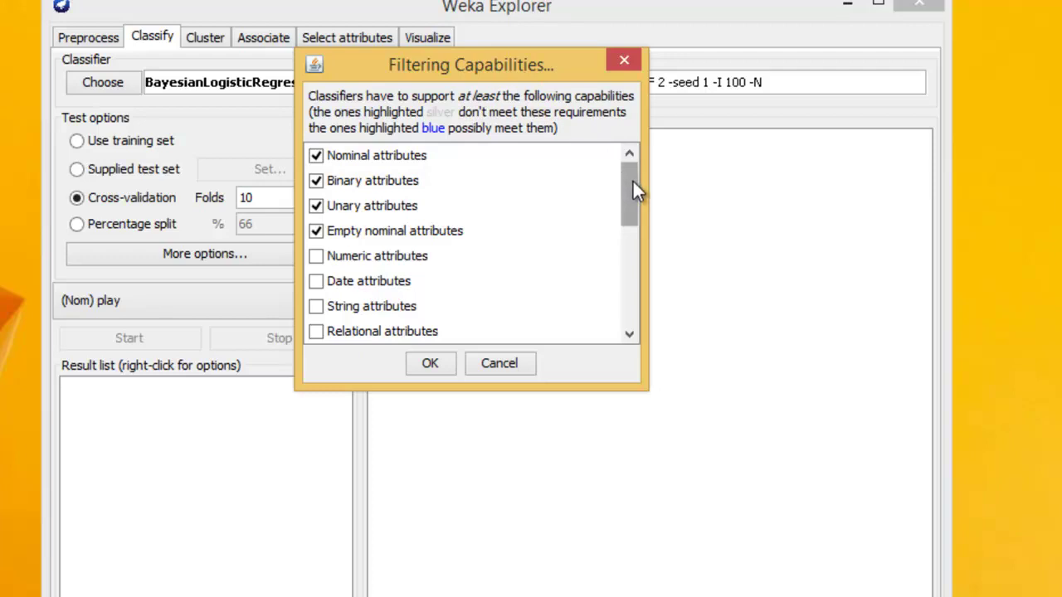
mouse_move(633, 183)
mouse_down()
mouse_move(626, 299)
mouse_move(640, 173)
mouse_up()
drag(624, 198, 629, 161)
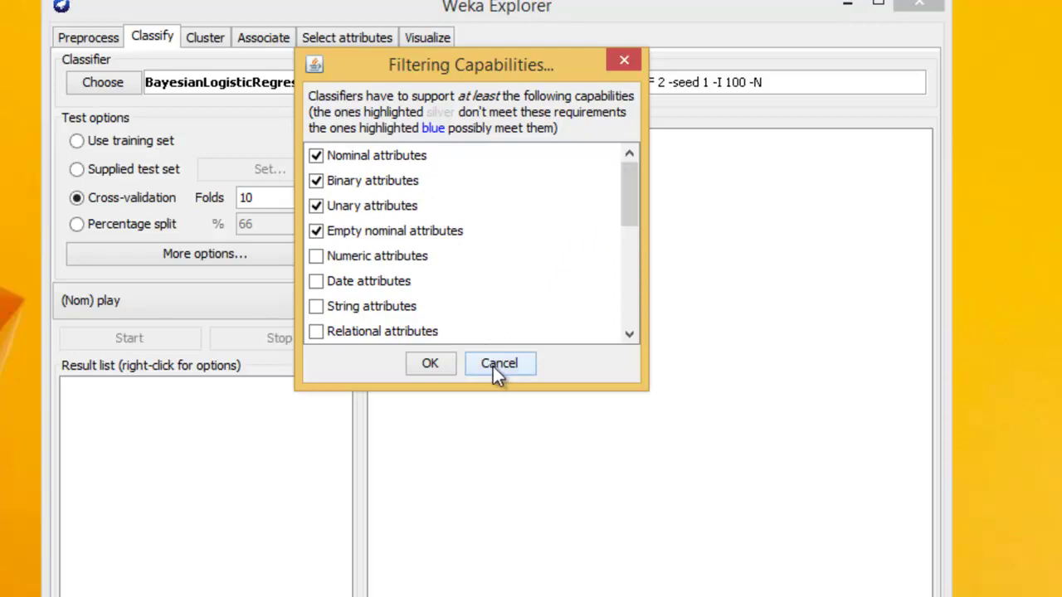
click(498, 365)
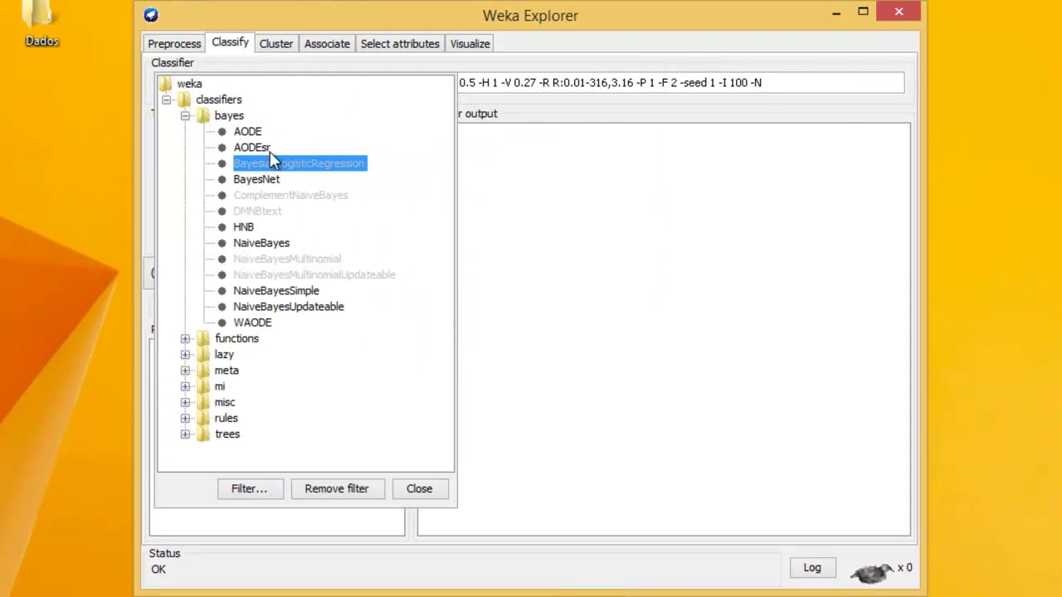
Select the BayesNet classifier from the bayes group and review its parameters.
click(258, 181)
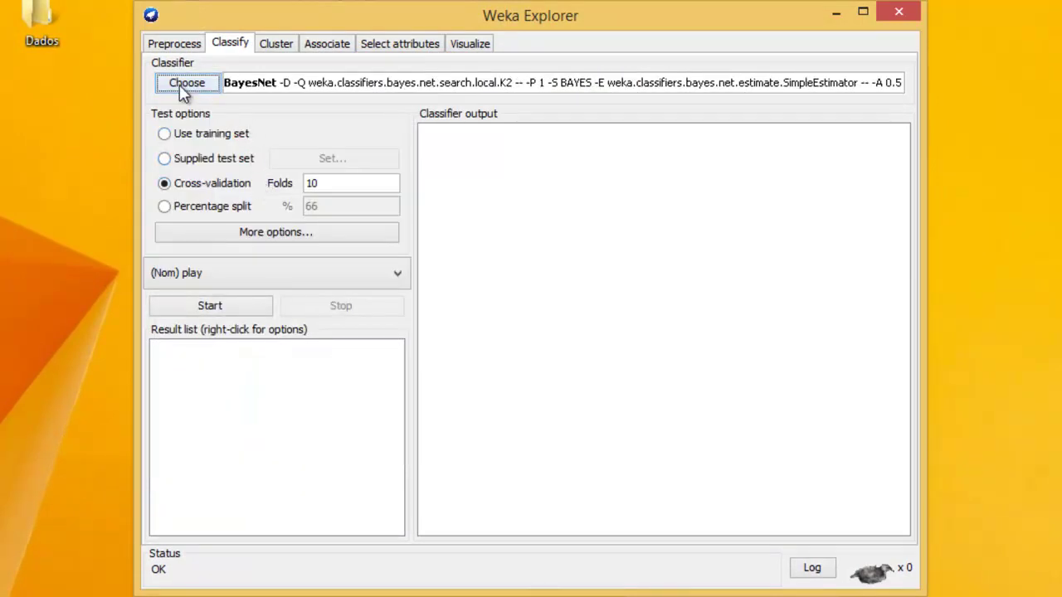
click(361, 90)
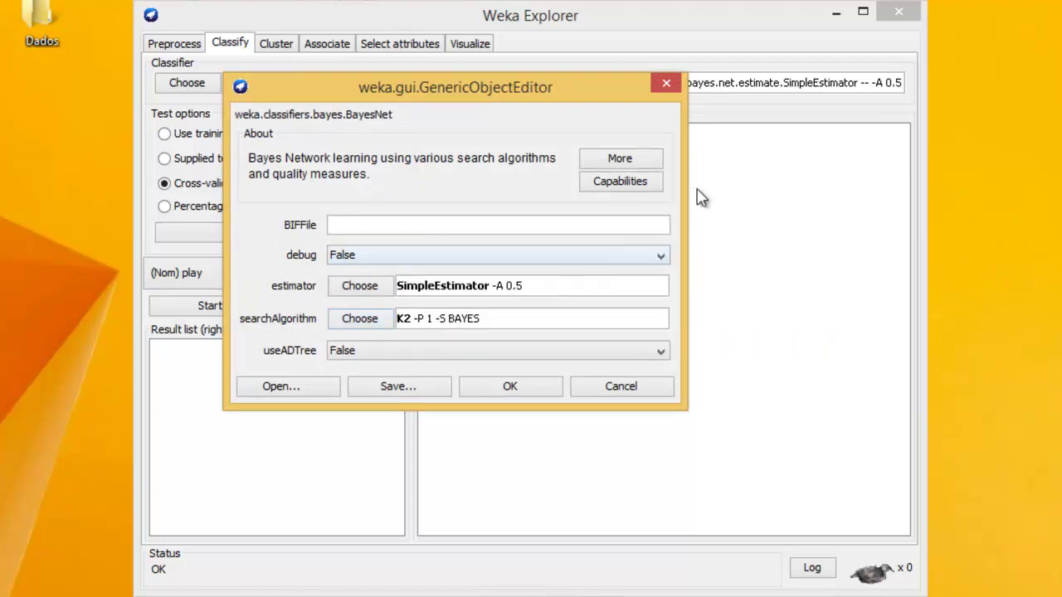
click(666, 83)
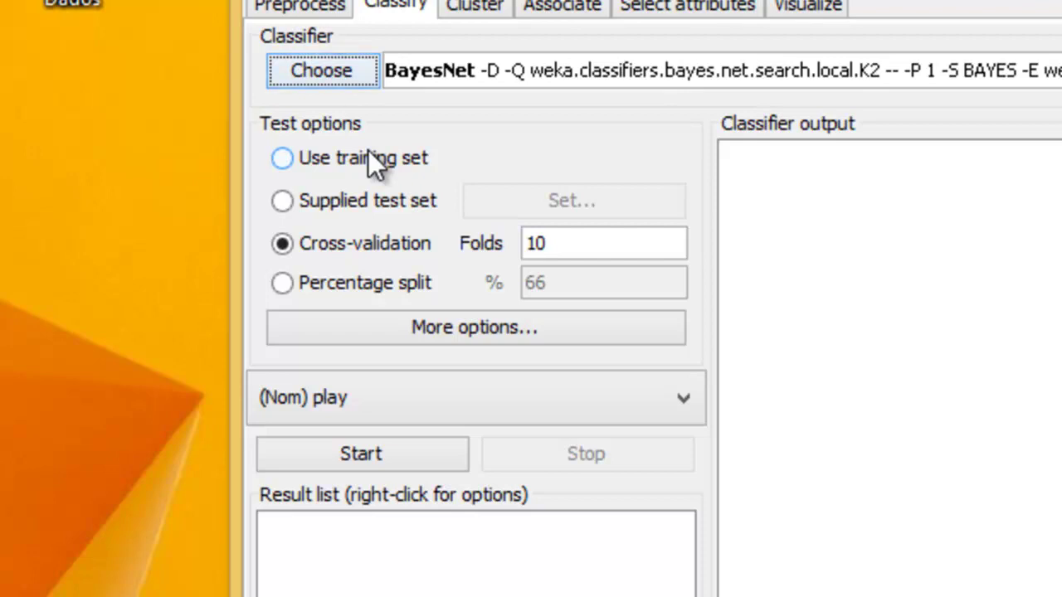
Try the training set and supplied test set options, checking the Test Instances dialog and the relation loaded for preprocessing.
click(283, 166)
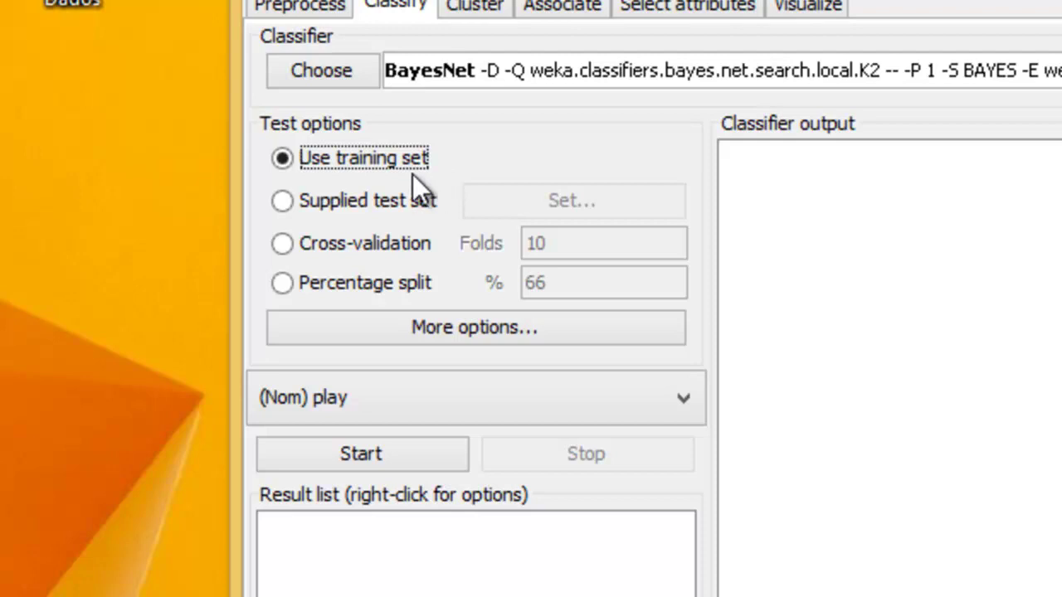
click(370, 202)
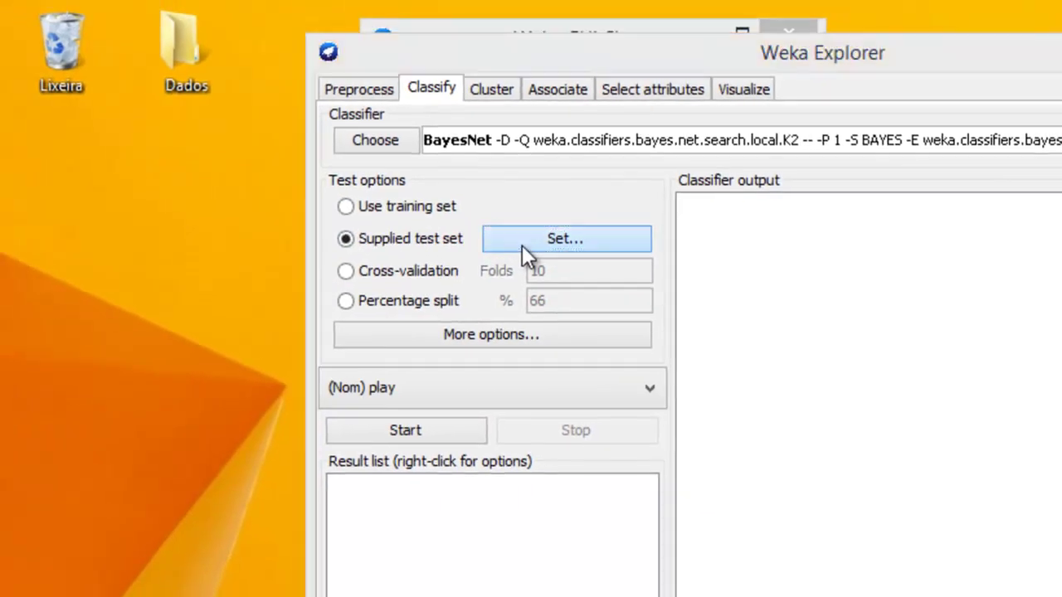
click(522, 245)
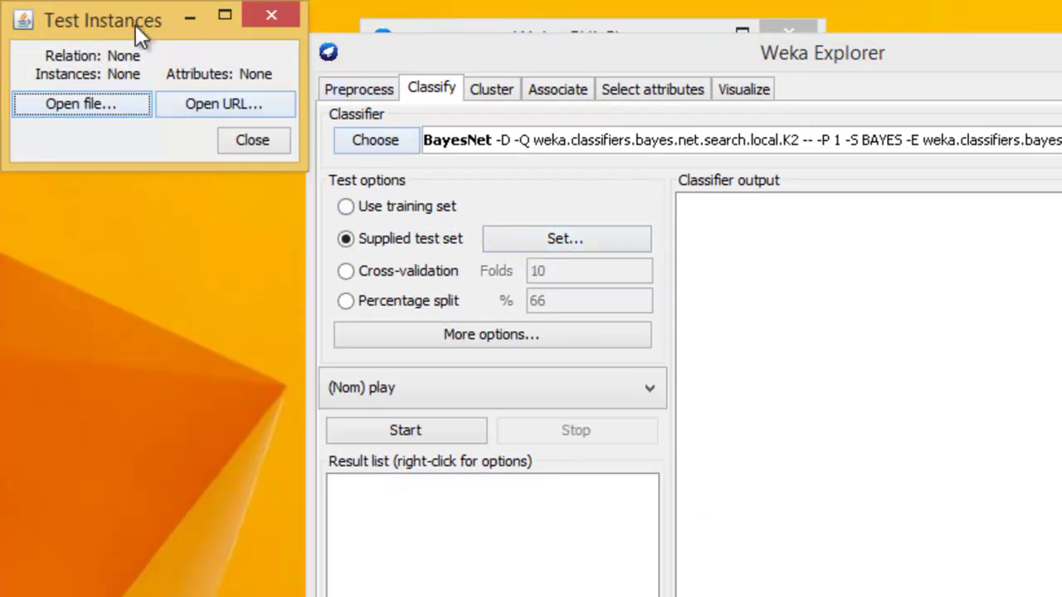
drag(135, 25, 847, 259)
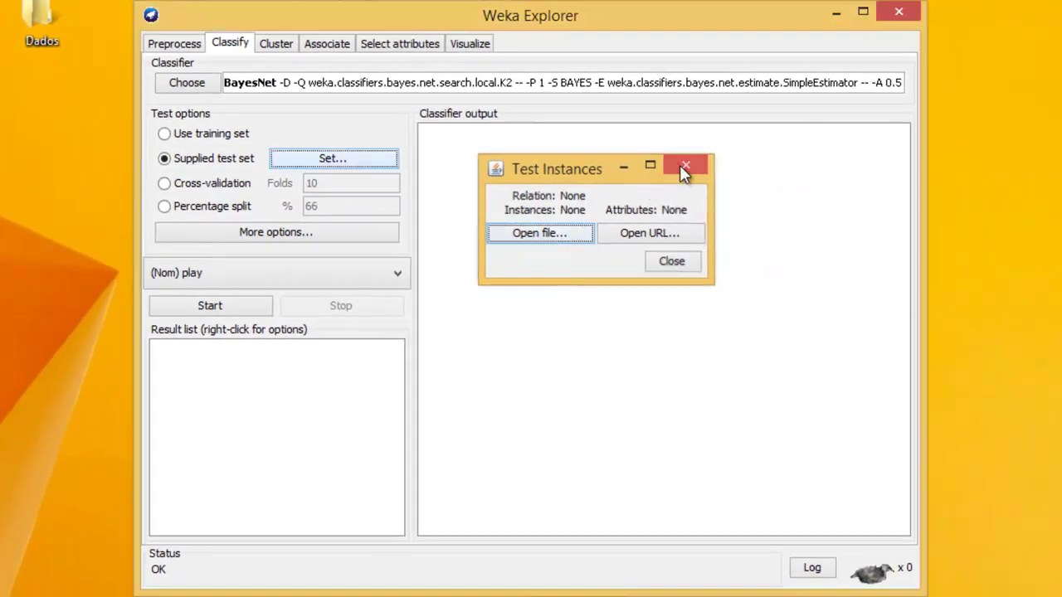
click(917, 220)
click(170, 44)
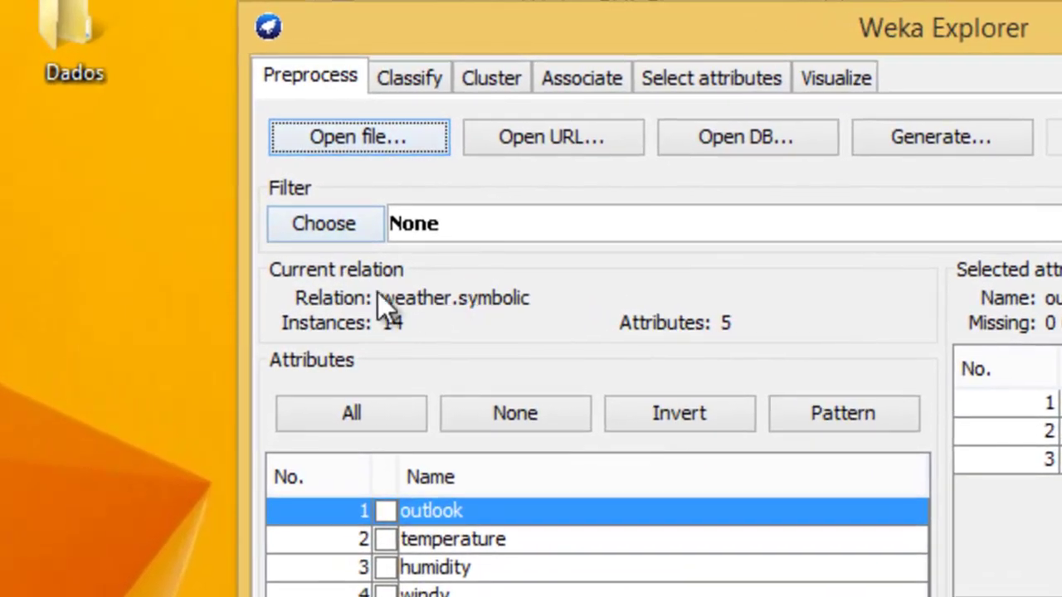
click(418, 75)
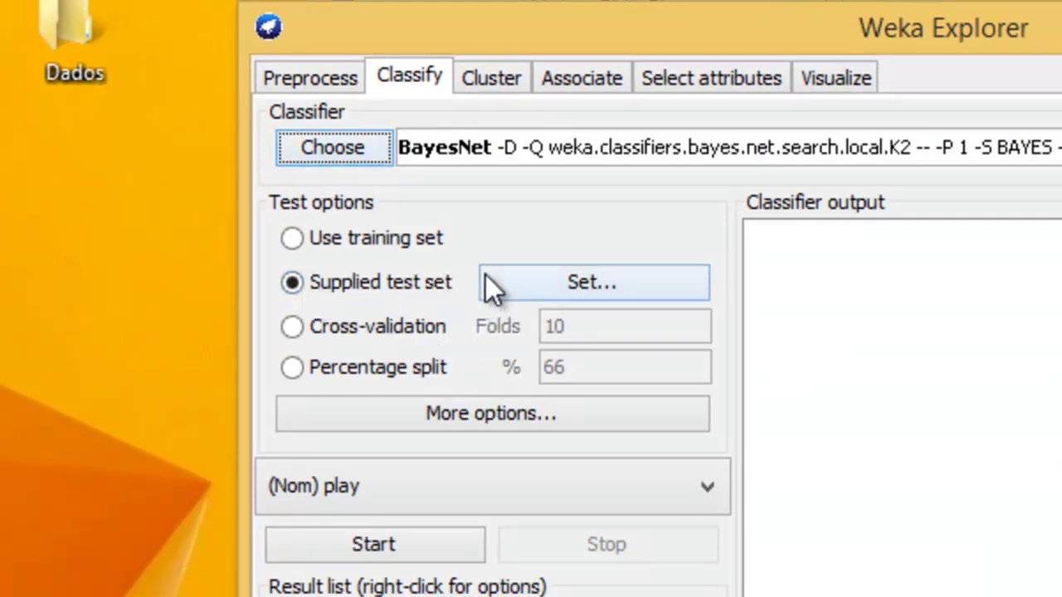
Try cross-validation as the test option, and switch the evaluation to a percentage split.
click(293, 325)
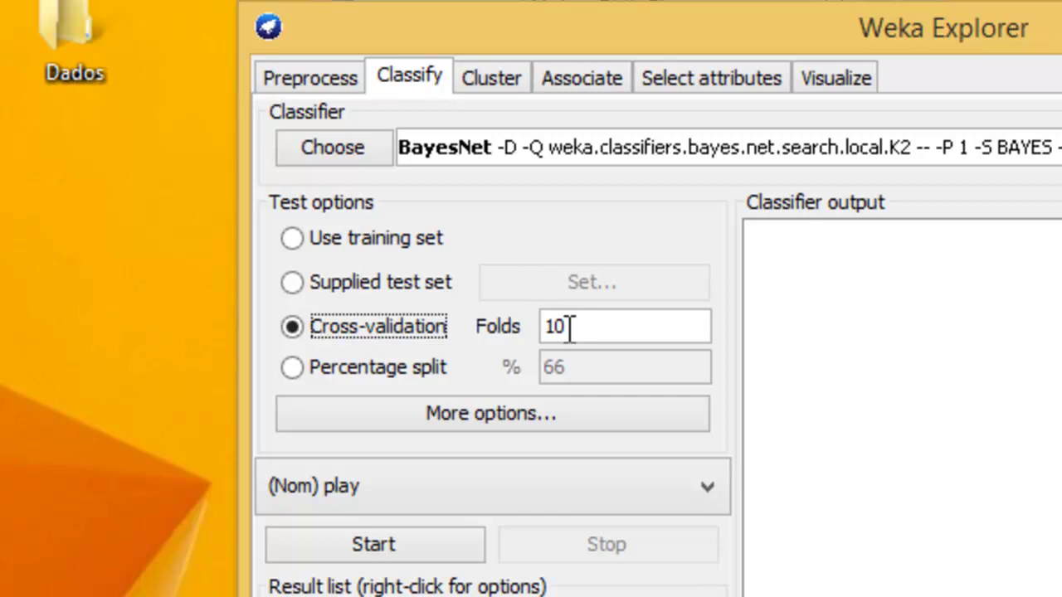
click(308, 372)
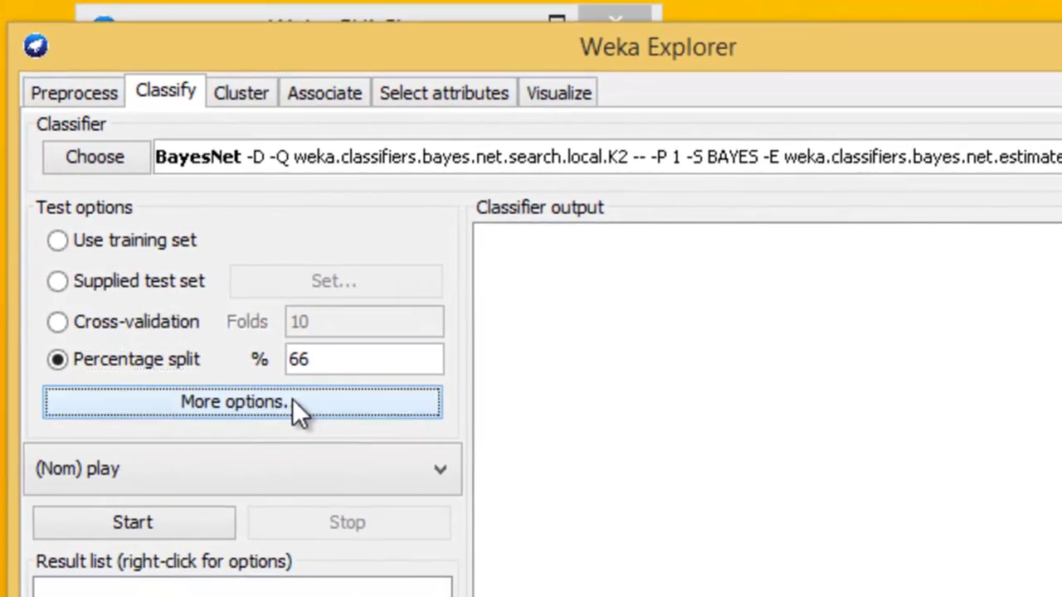
Review the classifier evaluation options without changing them, and check the available class attributes, keeping play as the class.
click(547, 412)
drag(287, 401, 755, 182)
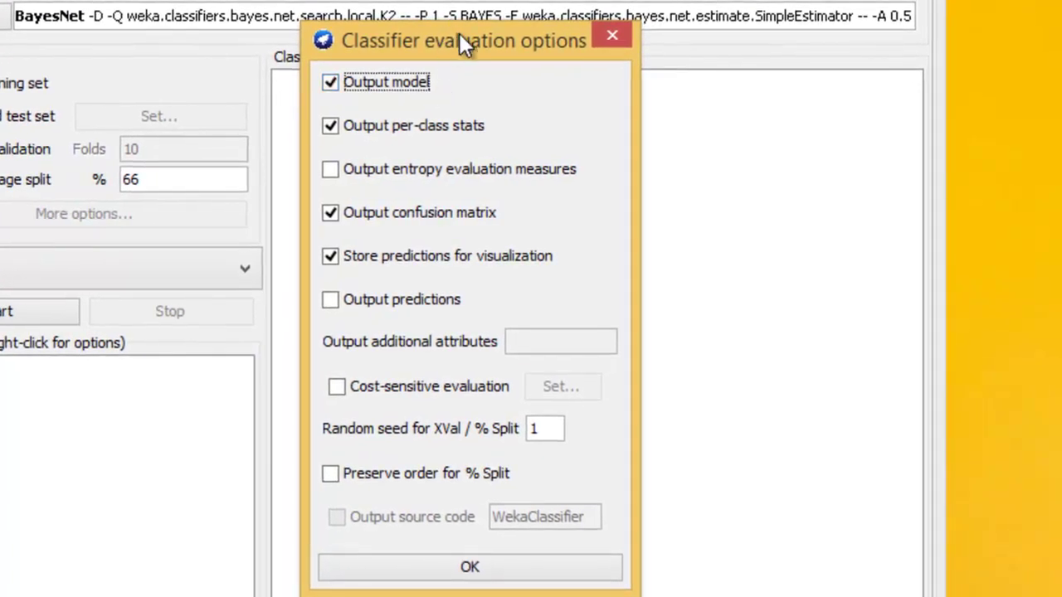
drag(459, 35, 693, 60)
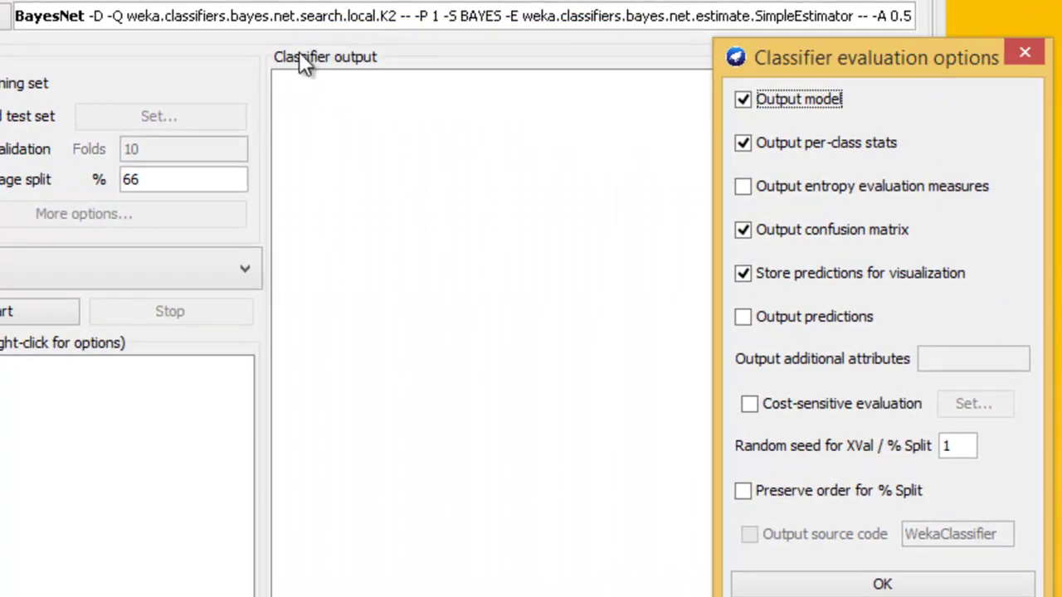
drag(820, 67, 523, 52)
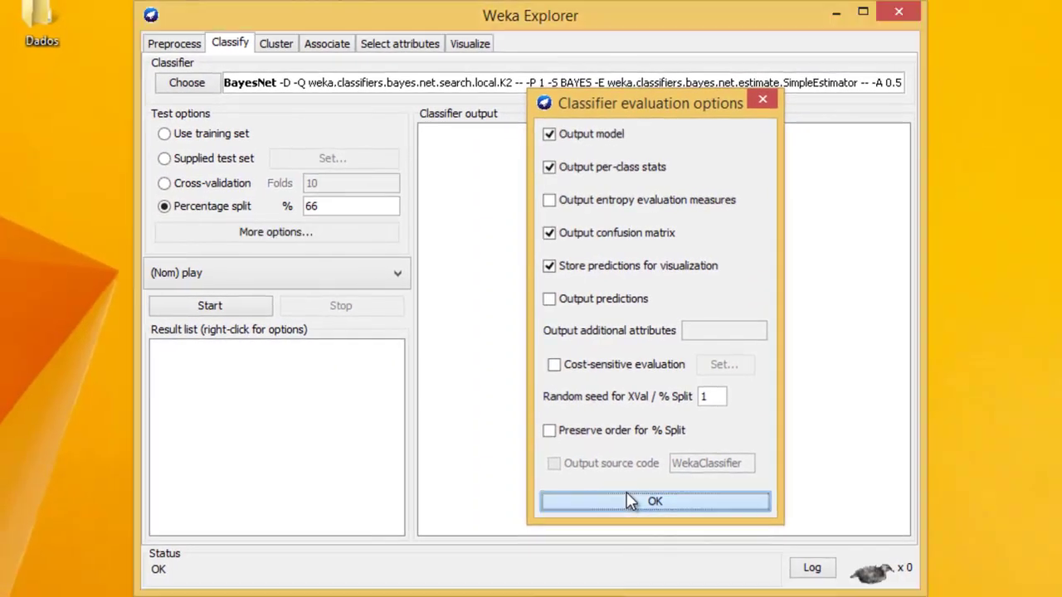
click(630, 501)
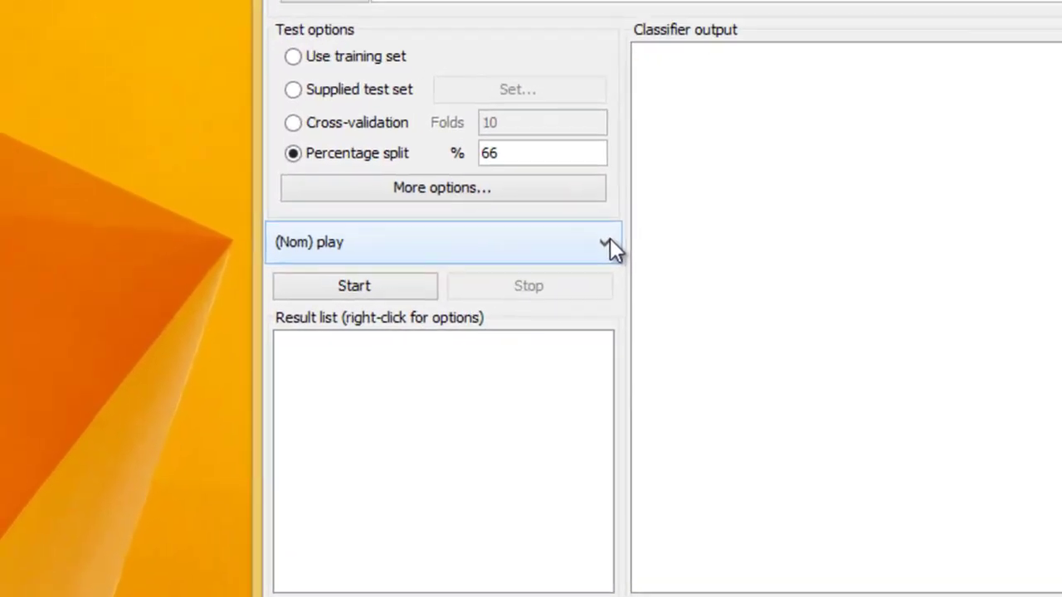
click(607, 243)
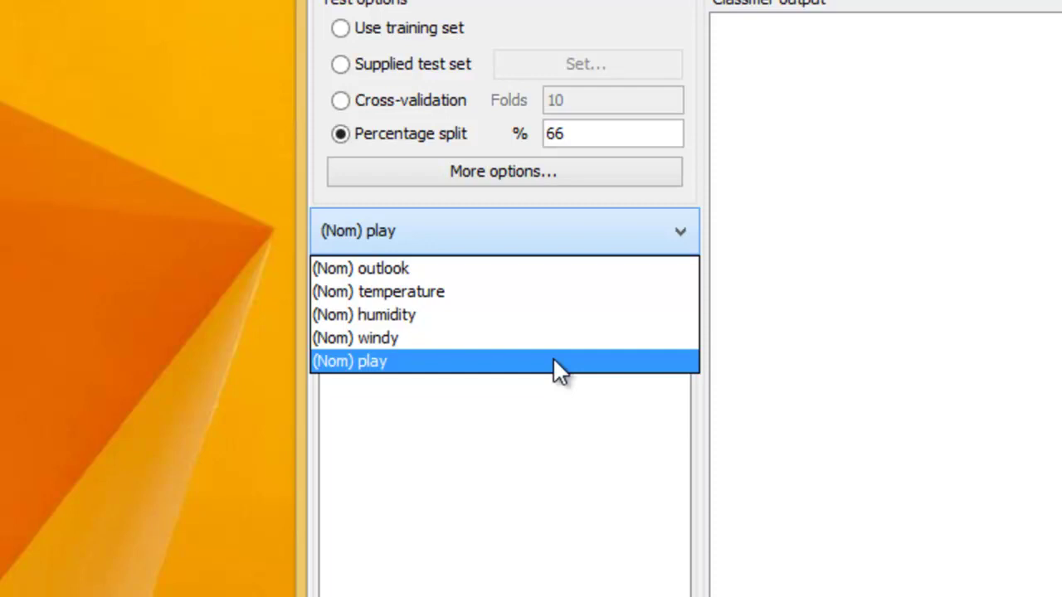
click(555, 362)
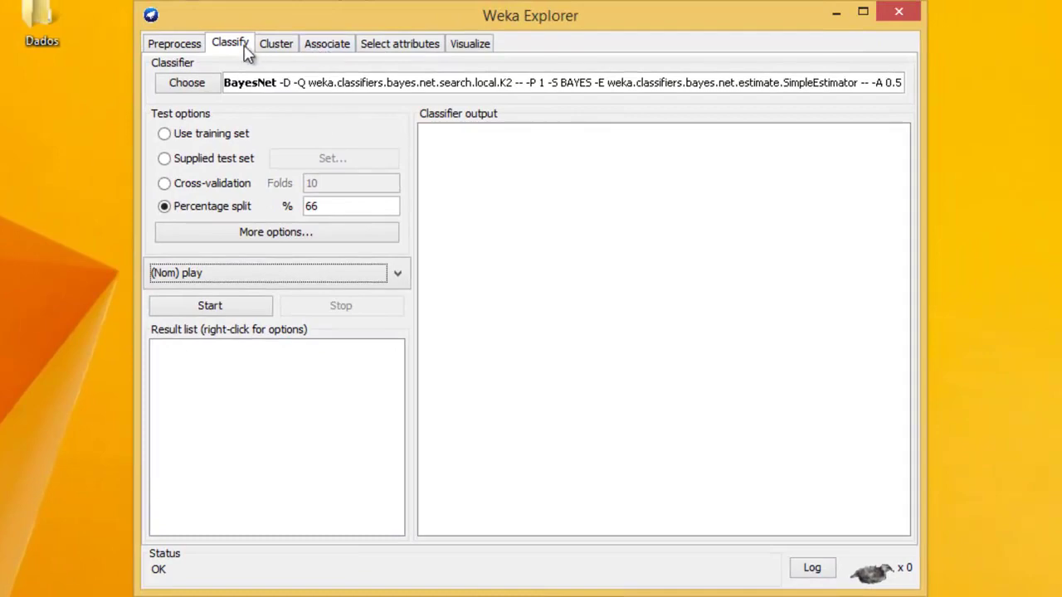
Load the credit-g.arff dataset from the data folder for preprocessing.
click(184, 46)
click(198, 79)
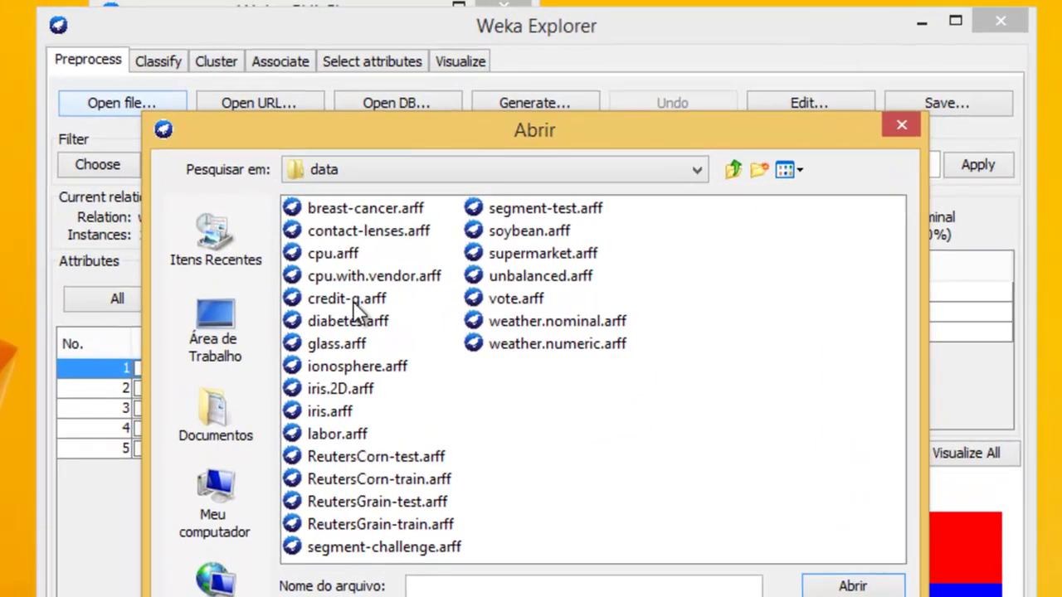
click(384, 233)
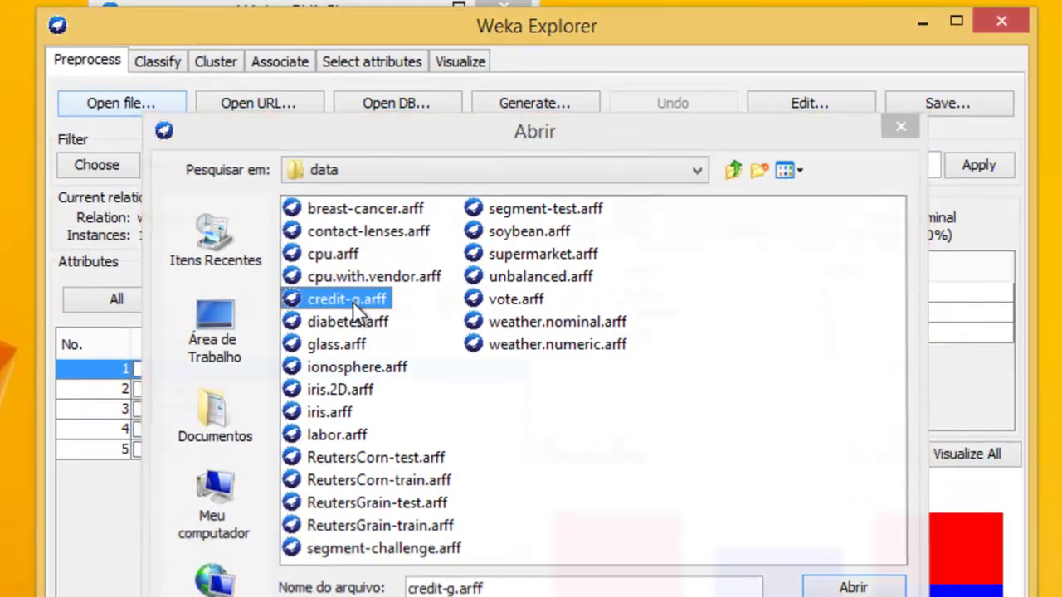
double_click(352, 301)
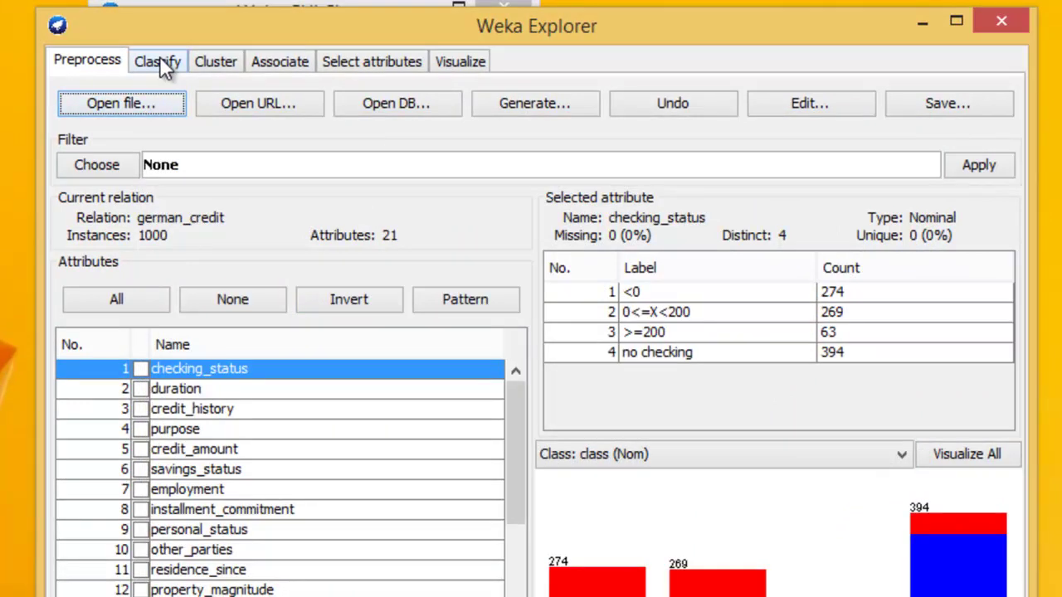
Select the NaiveBayes classifier from the bayes group and review its parameters without changing them.
click(160, 65)
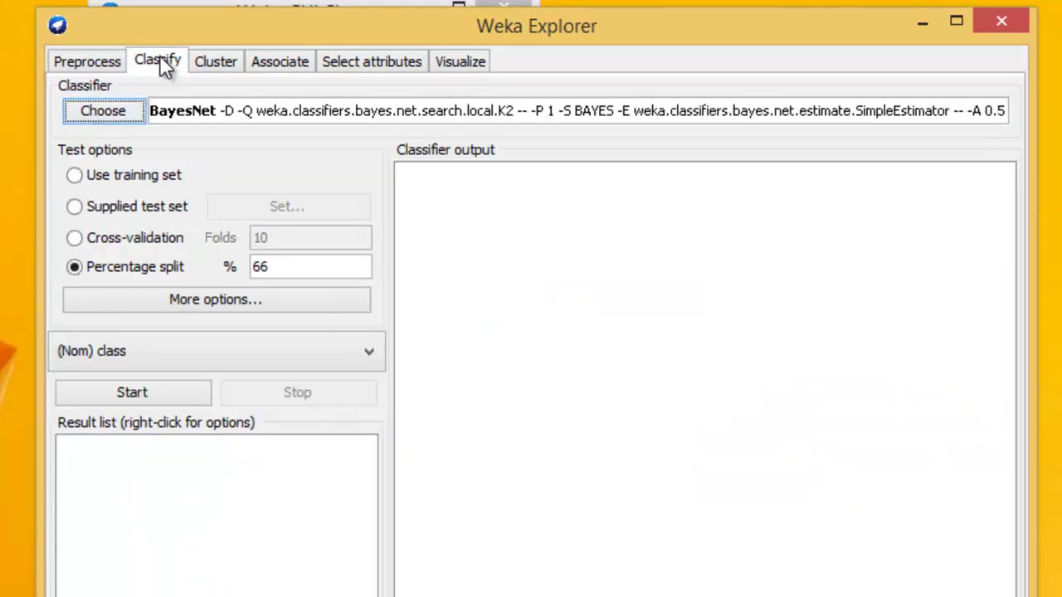
click(121, 108)
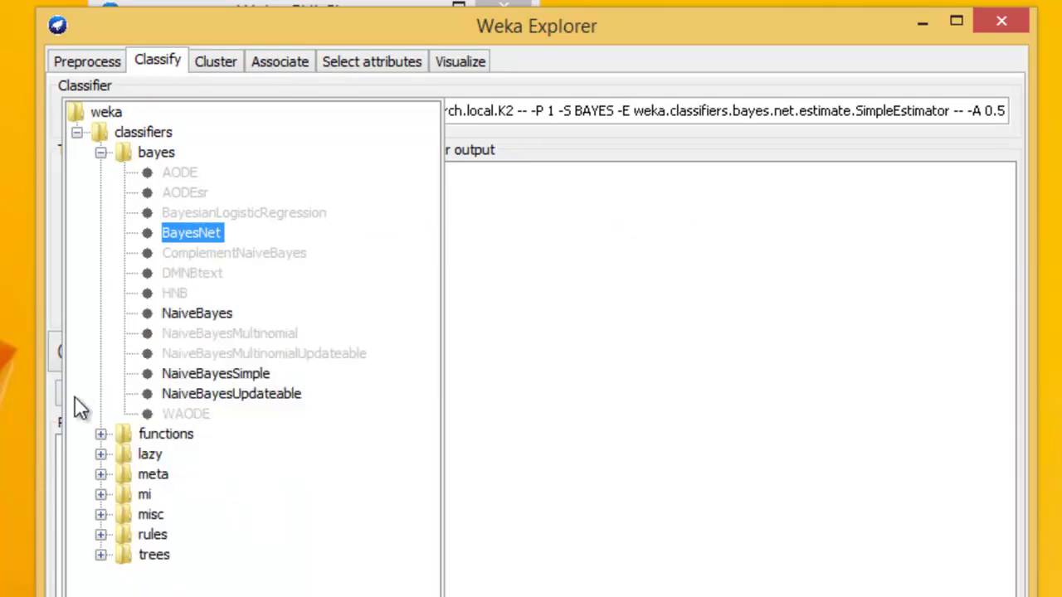
mouse_move(200, 315)
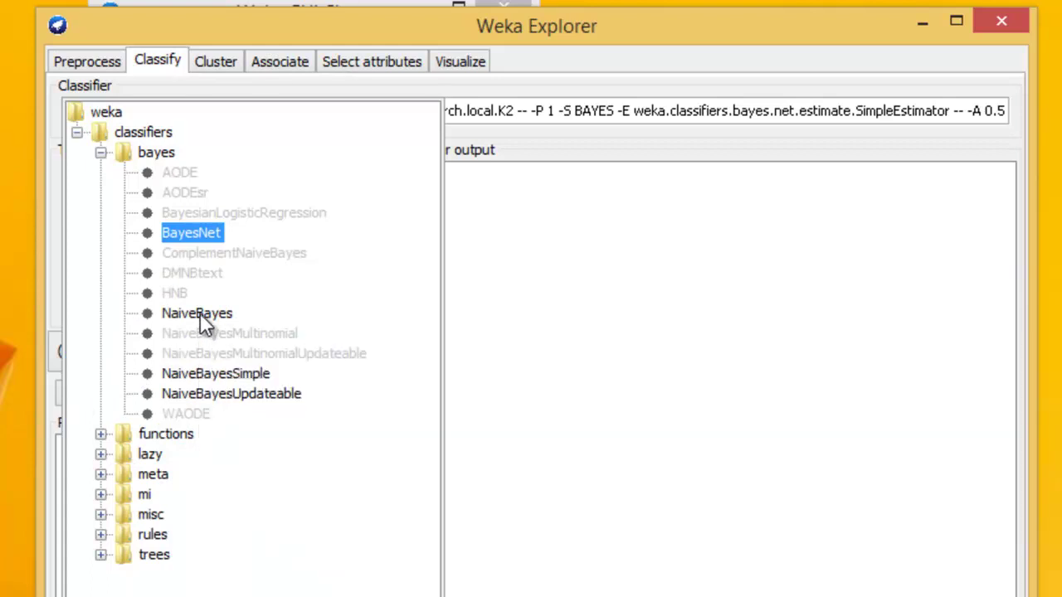
click(200, 313)
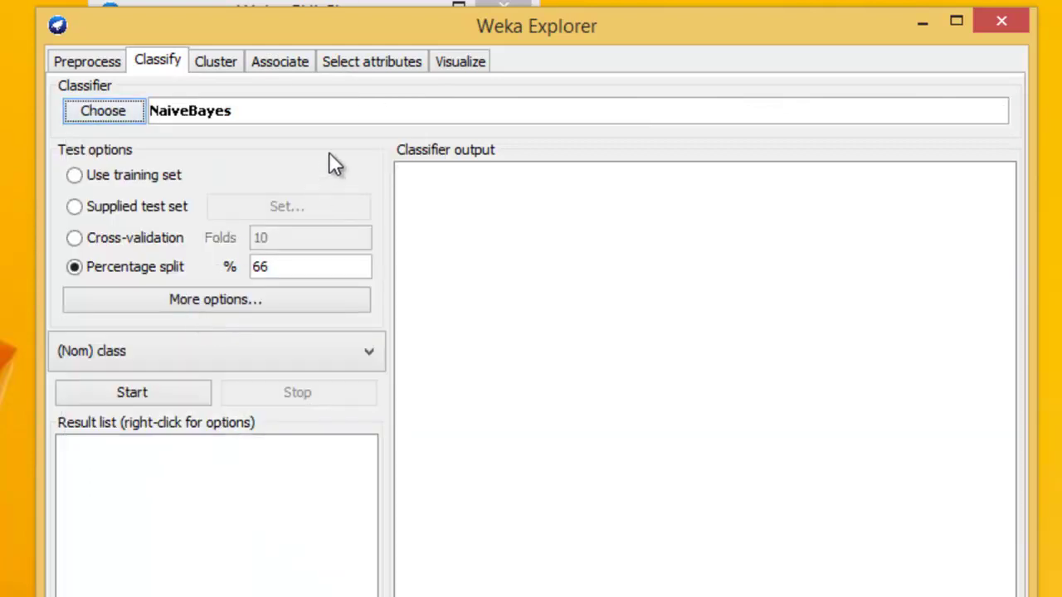
click(340, 112)
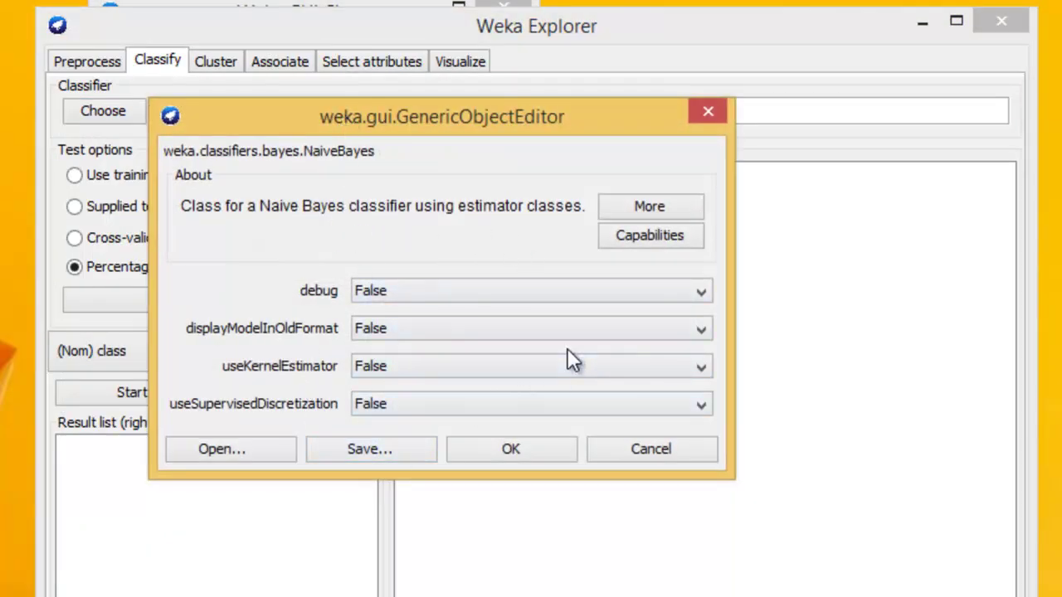
click(708, 115)
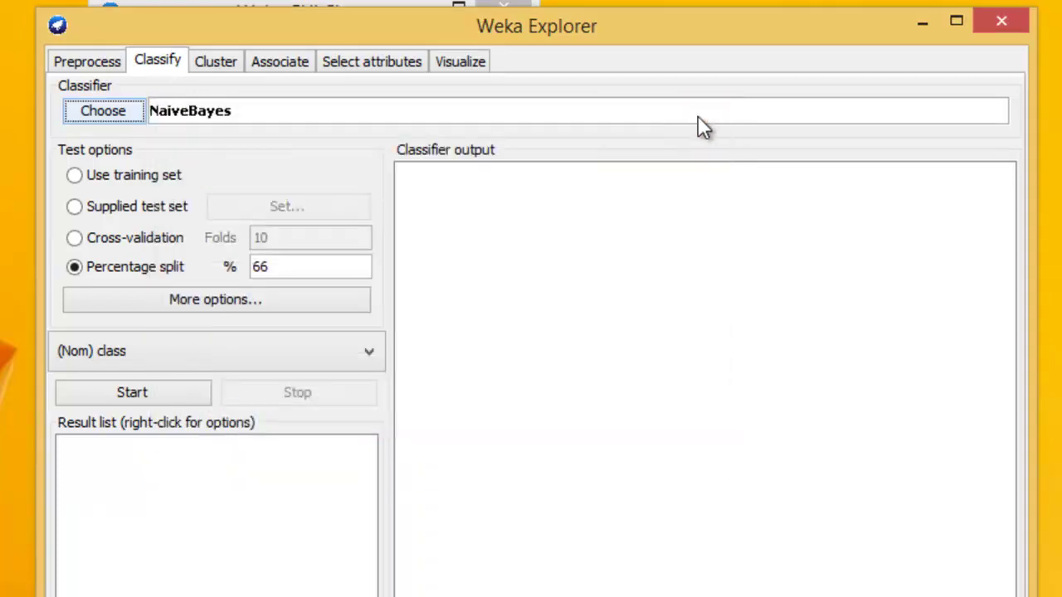
Set the test option to 10-fold cross-validation, keep class as the class attribute, and run the classification.
click(75, 238)
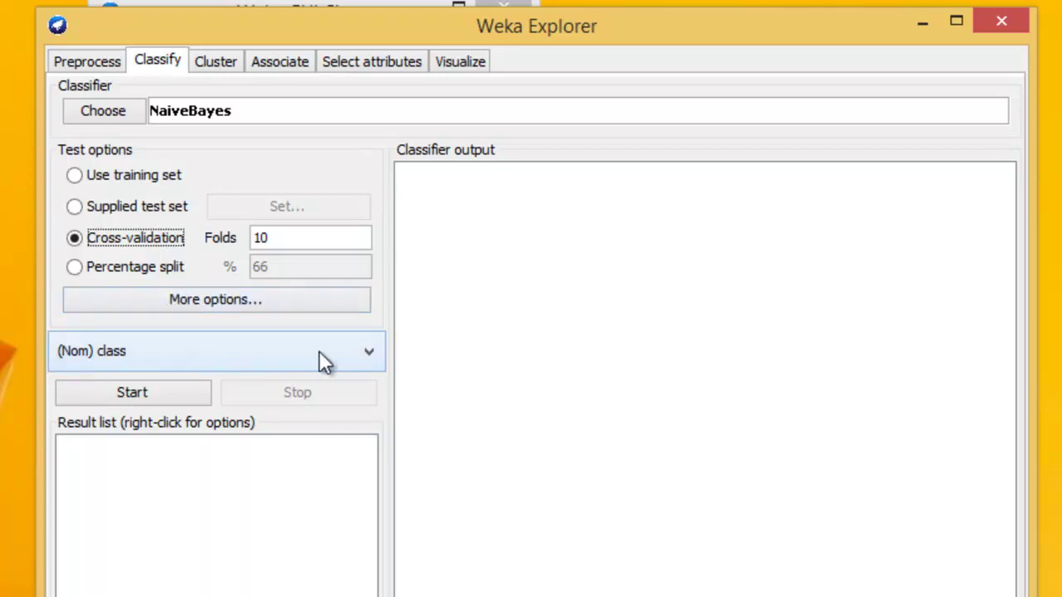
click(372, 351)
click(373, 351)
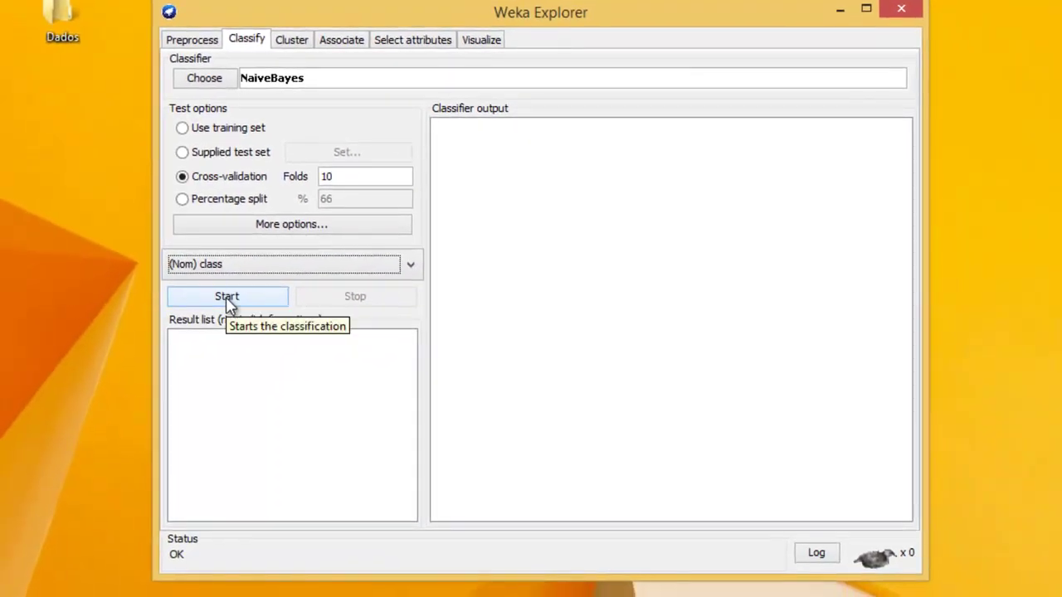
click(227, 300)
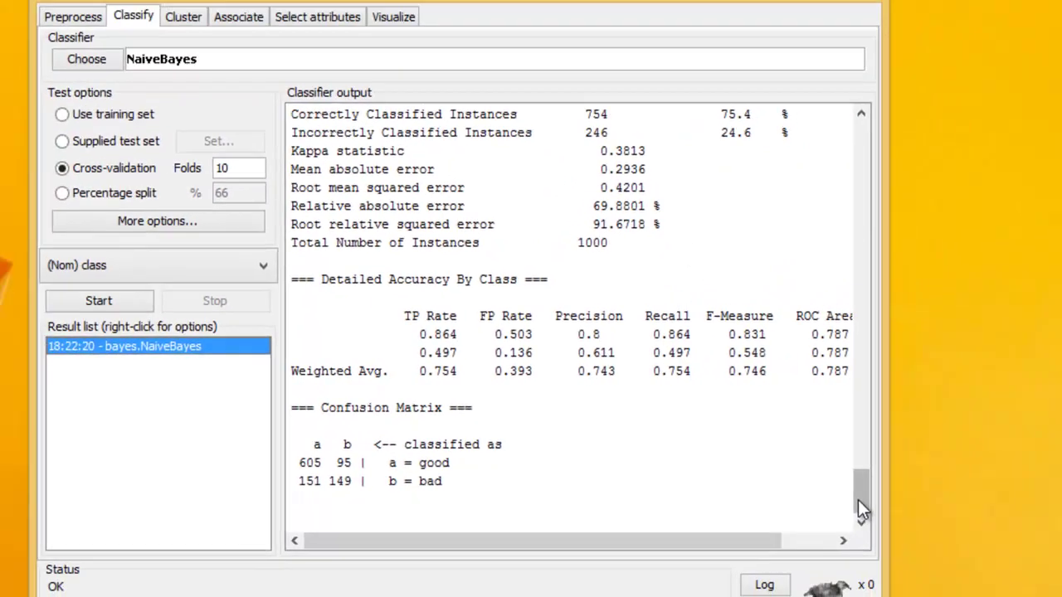
Examine the classifier output from the beginning, covering the run information, test mode and the Naive Bayes model's per-attribute figures.
drag(898, 516, 887, 140)
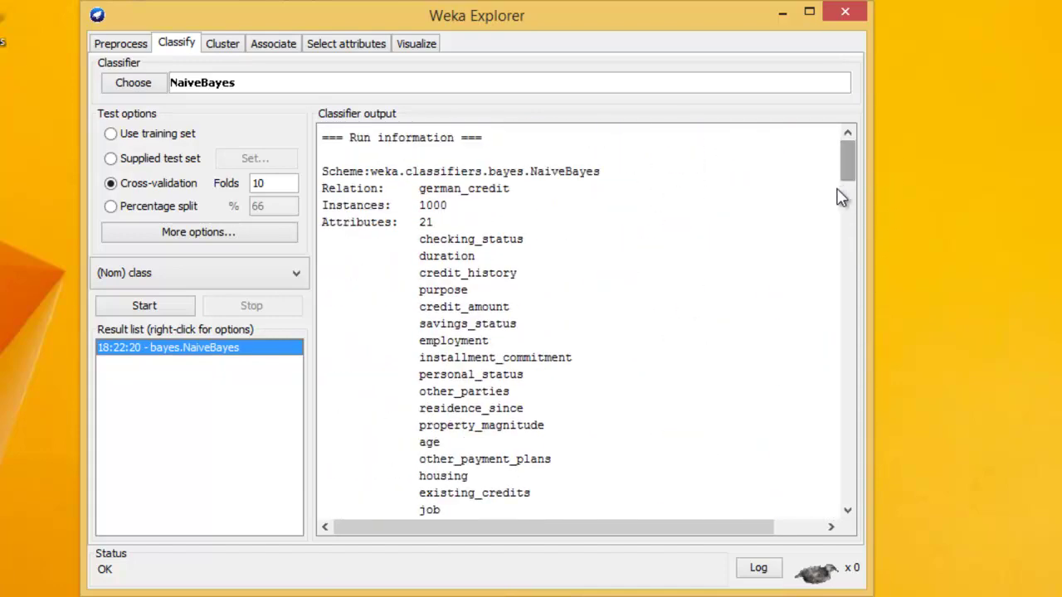
drag(836, 190, 825, 212)
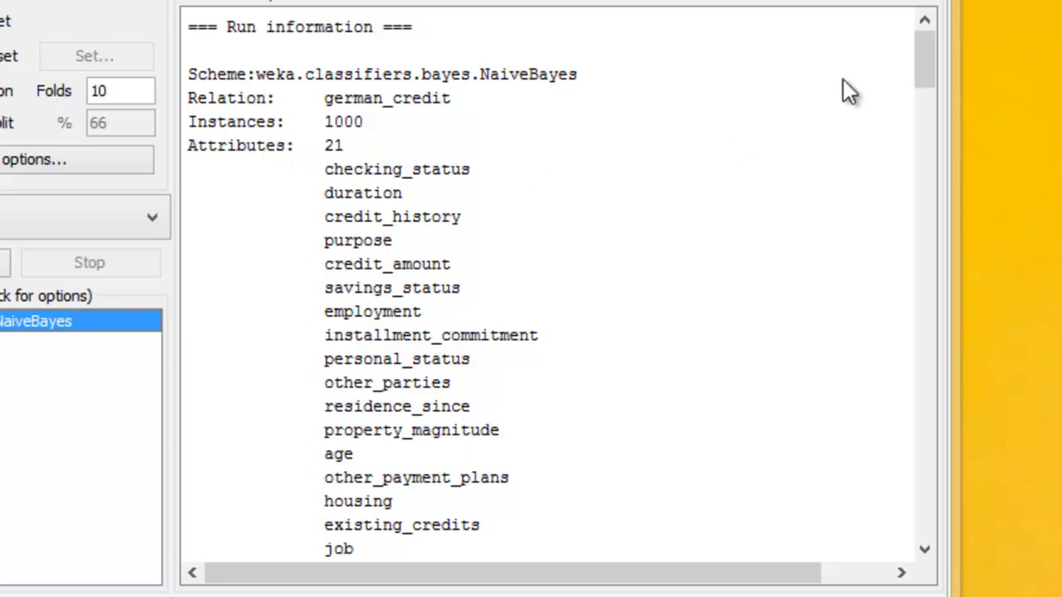
drag(918, 58, 916, 83)
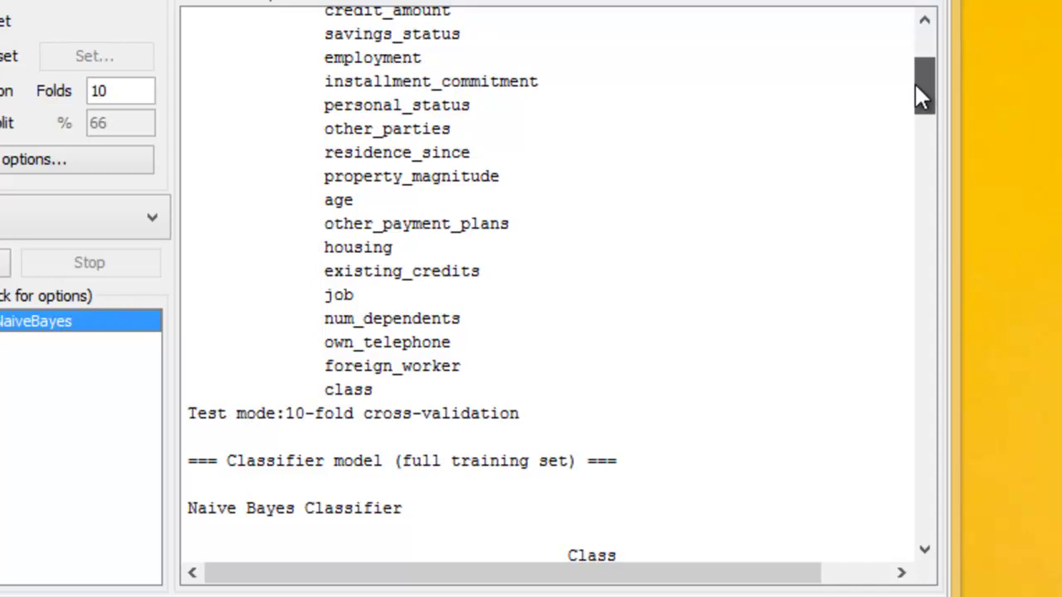
drag(916, 83, 923, 103)
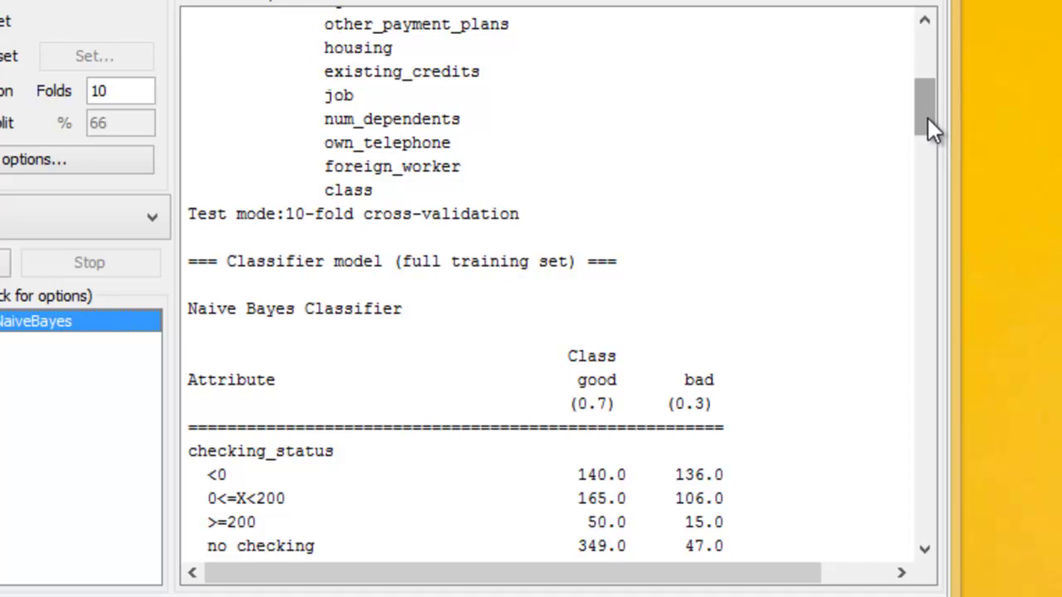
drag(928, 118, 930, 146)
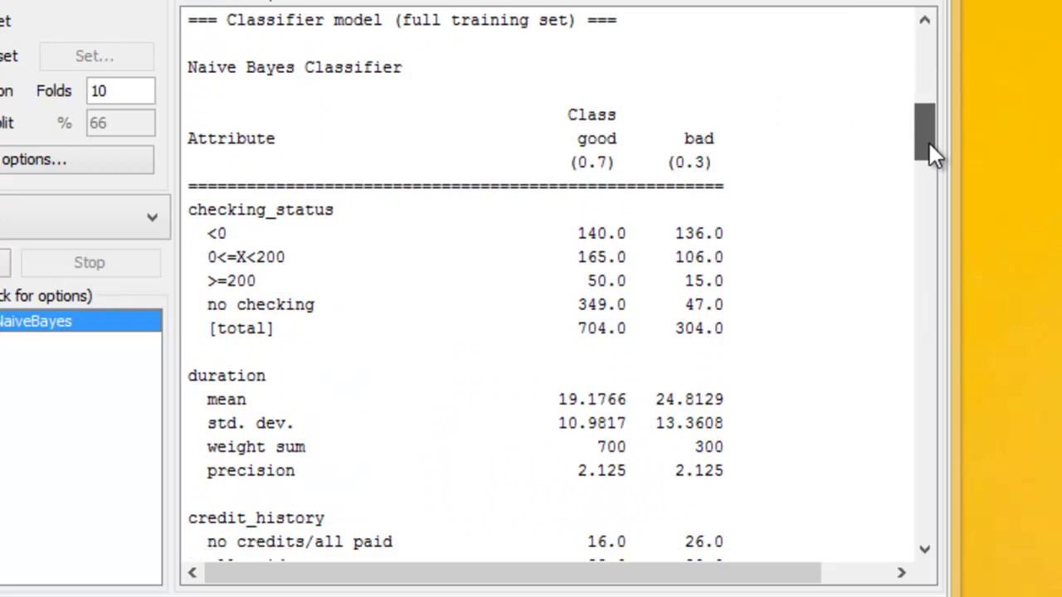
drag(929, 147, 929, 161)
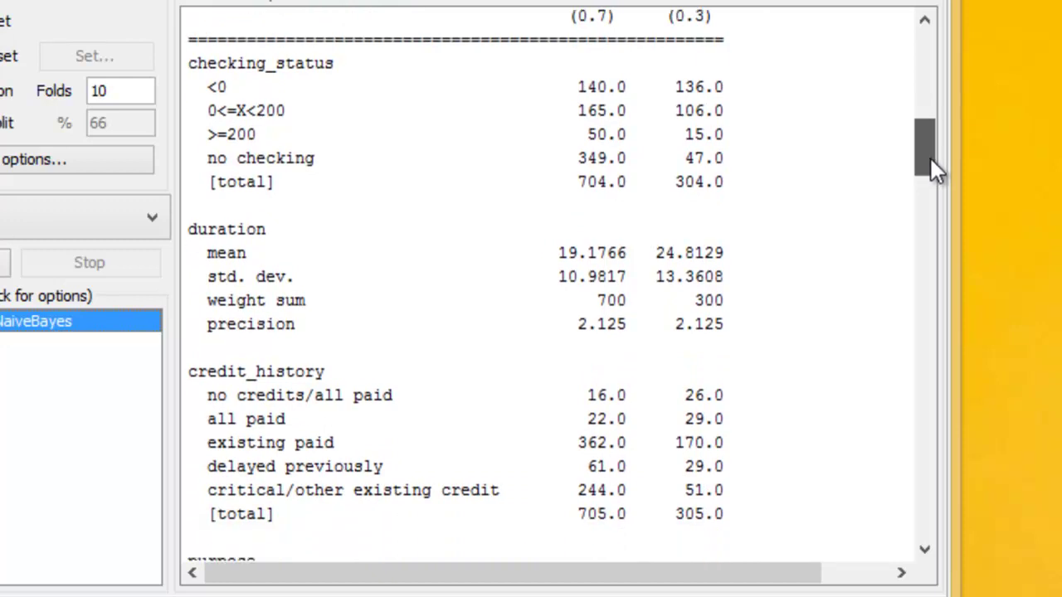
drag(930, 160, 931, 164)
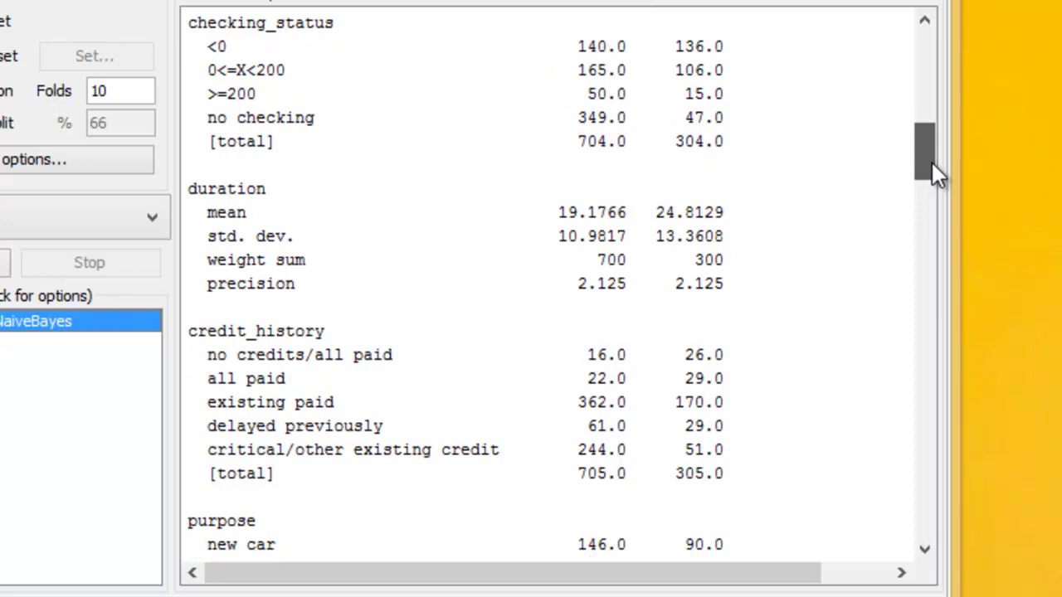